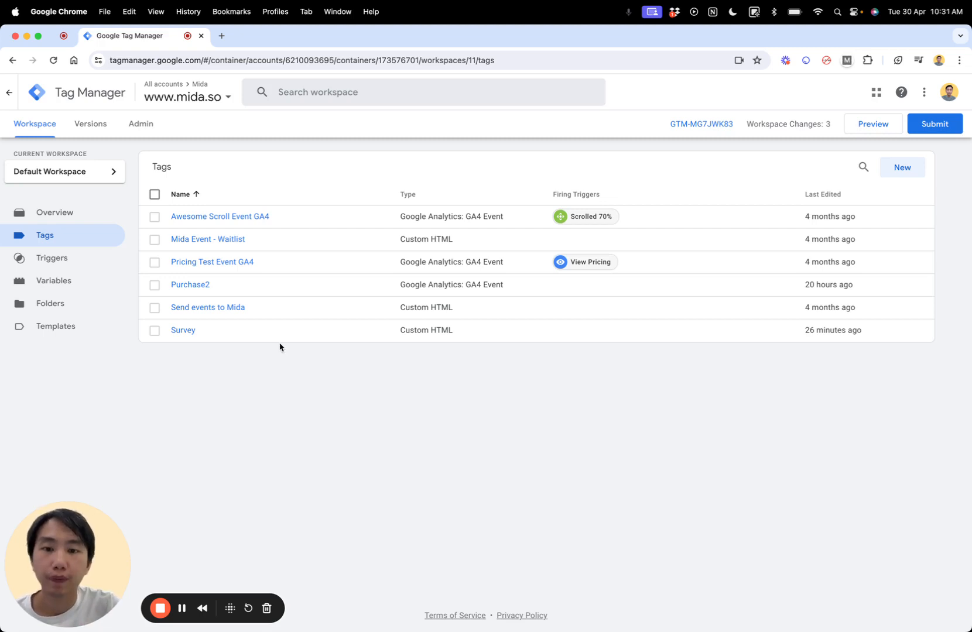
Switch to the Mida goal setup page and examine the Purchase tracking script's revenue, quantity and currency properties.
click(221, 37)
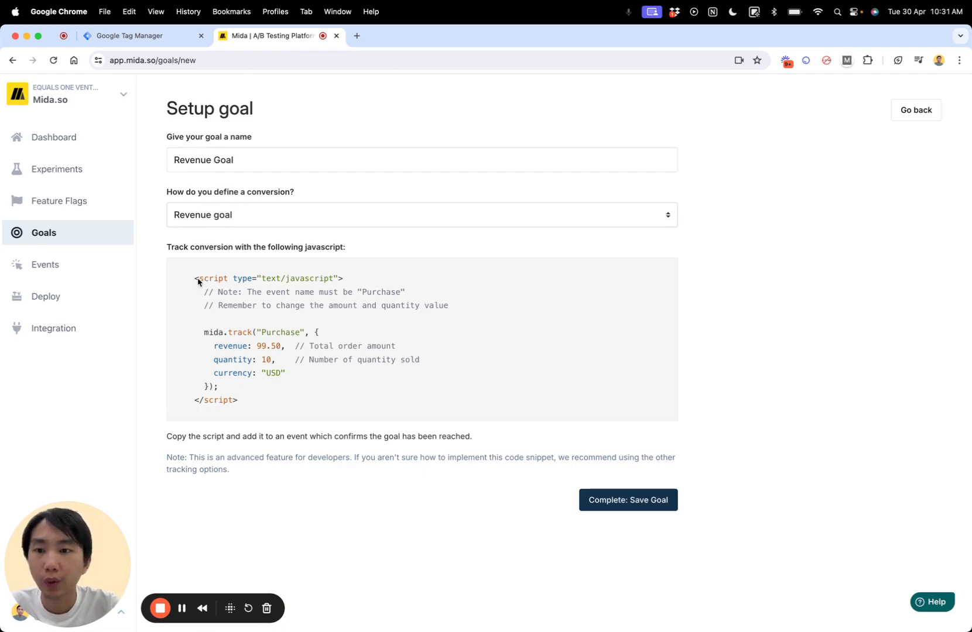
drag(198, 281, 233, 400)
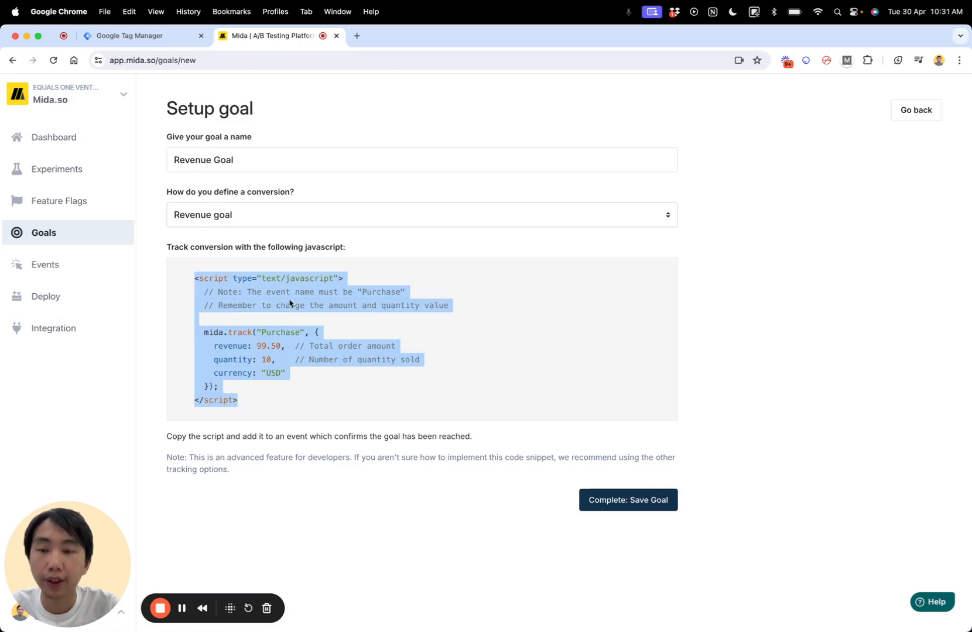
click(264, 350)
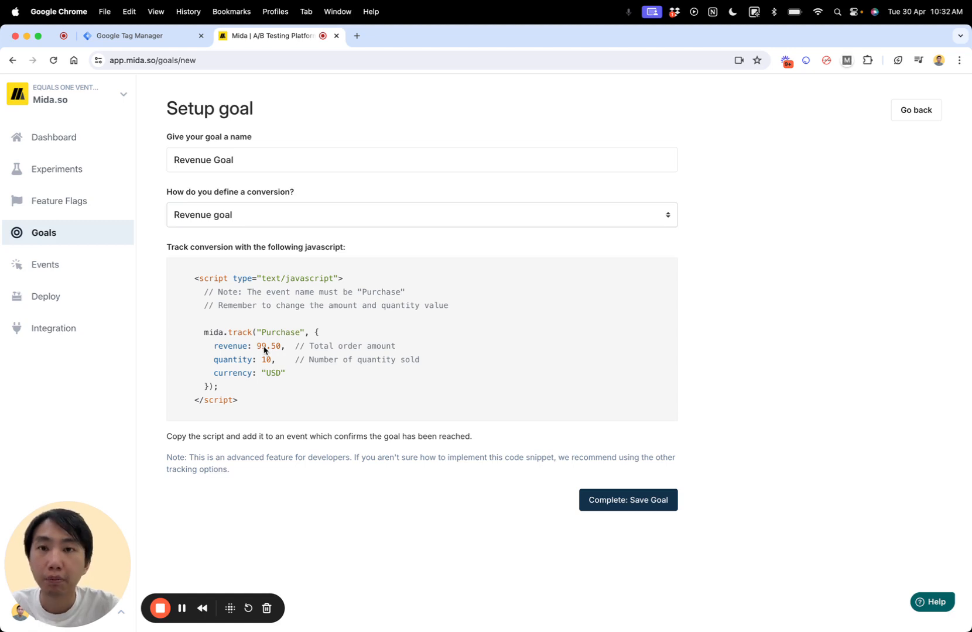
double_click(275, 376)
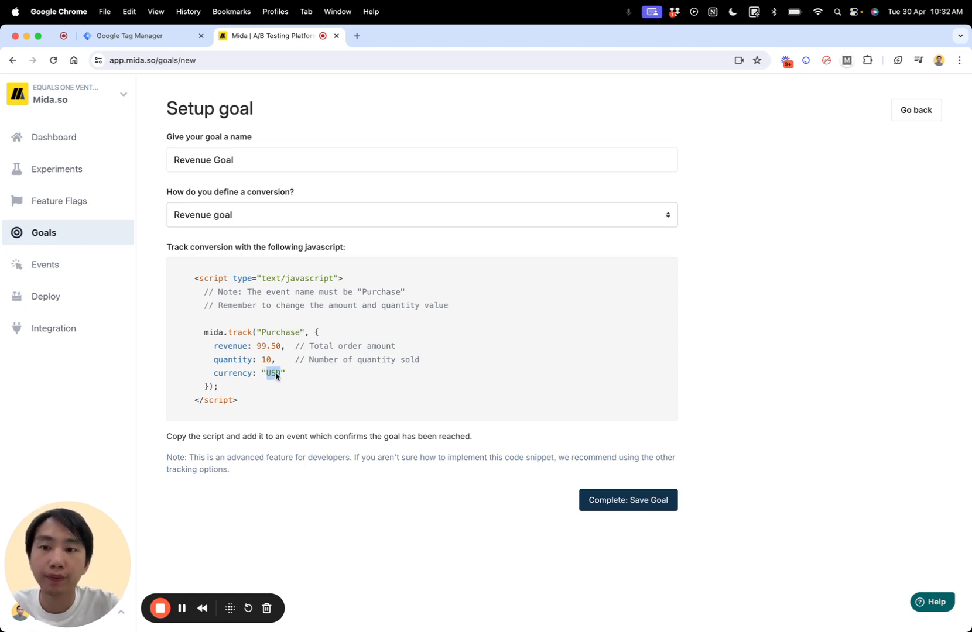
double_click(260, 348)
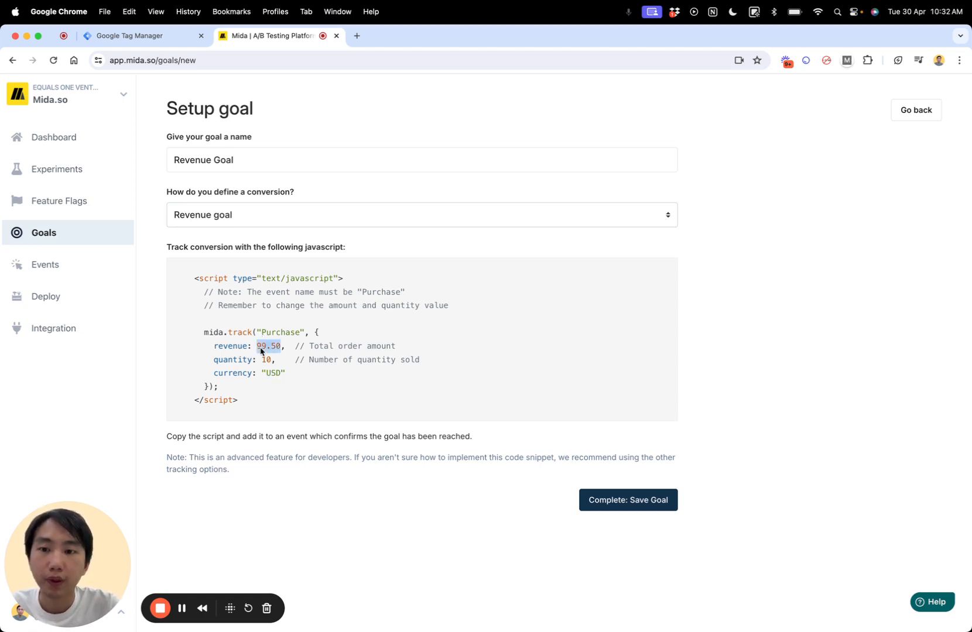
double_click(266, 360)
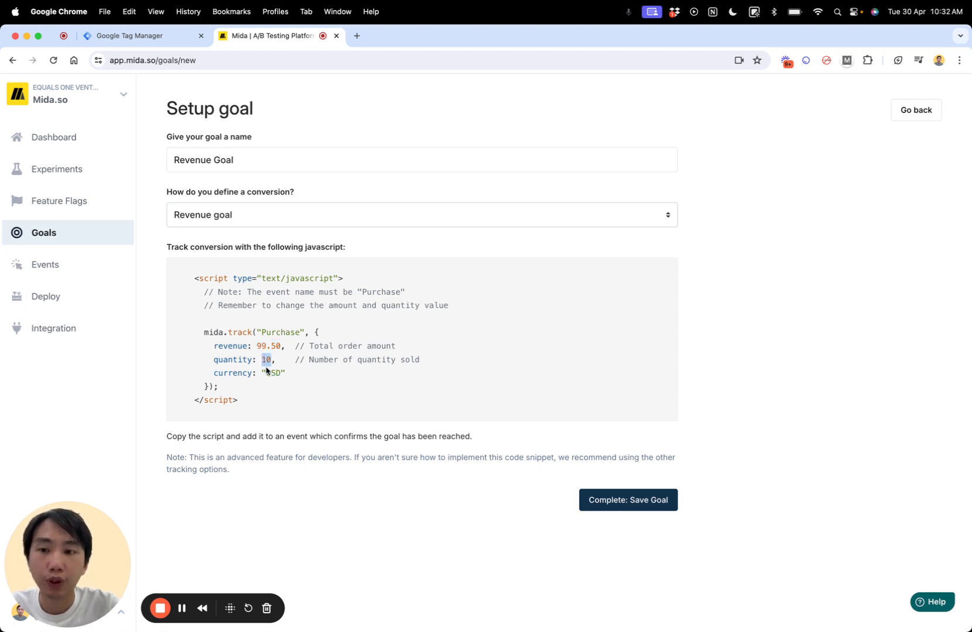
double_click(268, 372)
double_click(238, 345)
double_click(238, 360)
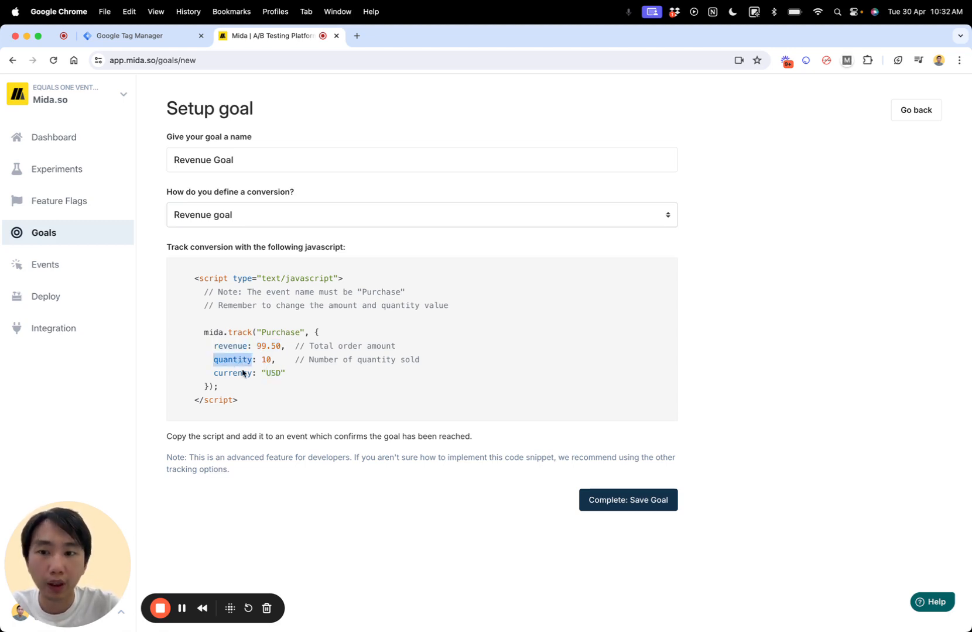
double_click(243, 374)
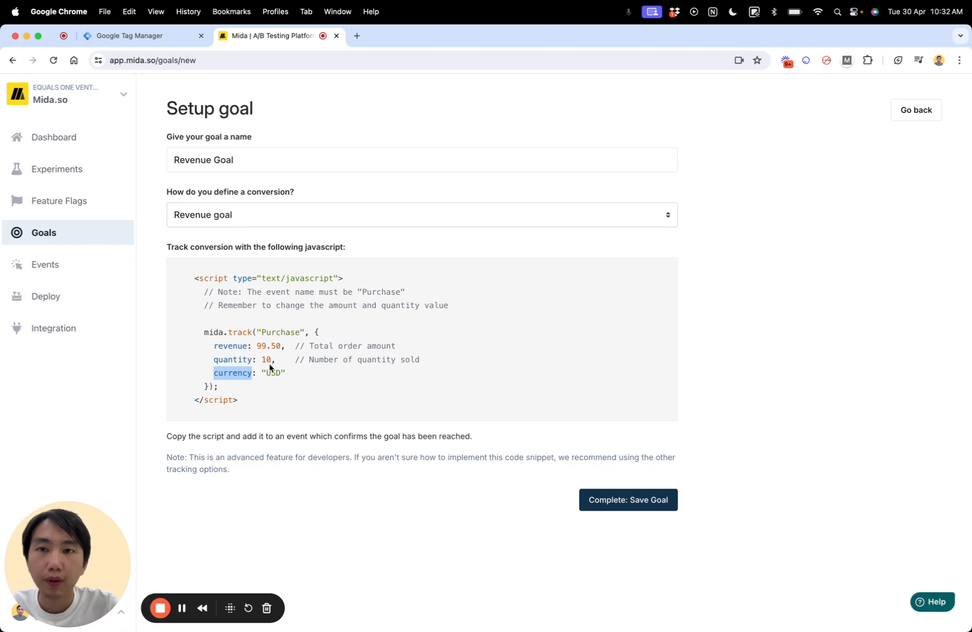
Switch to VS Code and examine the event name and sales properties in the example dataLayer.push code.
key(super+Tab)
click(411, 146)
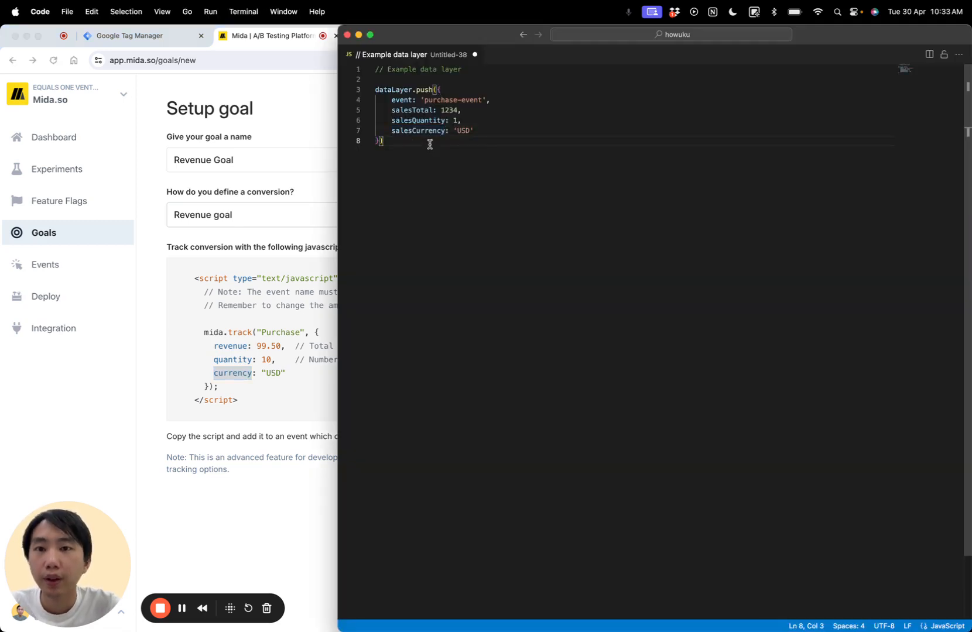
drag(430, 144, 374, 89)
click(410, 188)
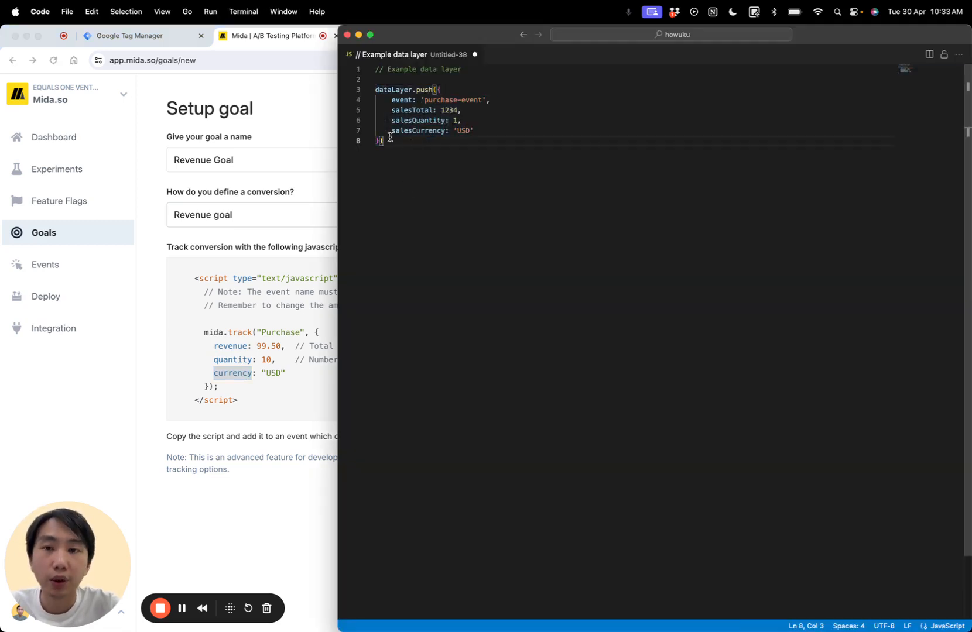
drag(390, 141, 356, 87)
key(Up)
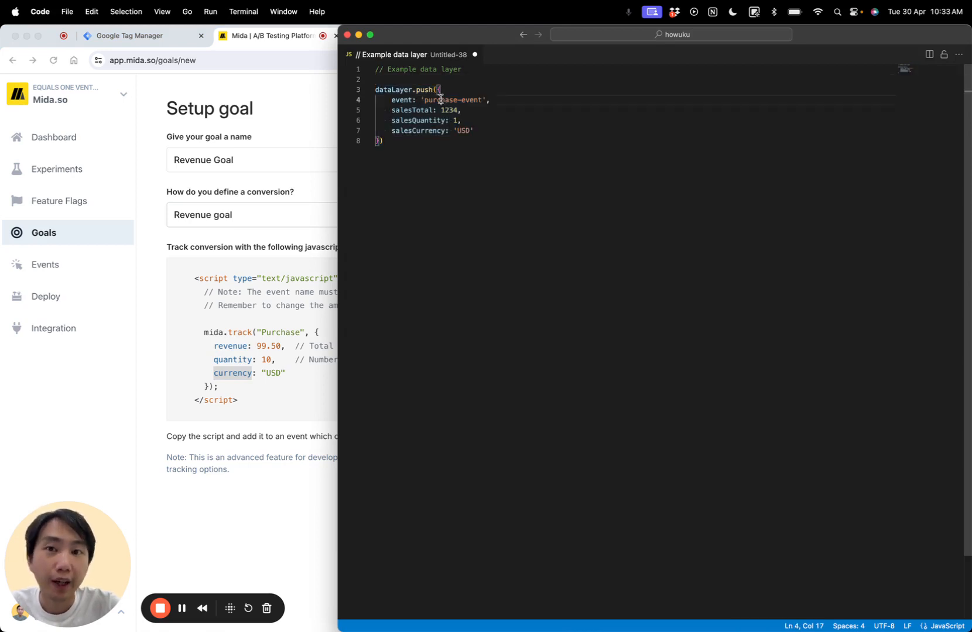
drag(445, 99, 482, 100)
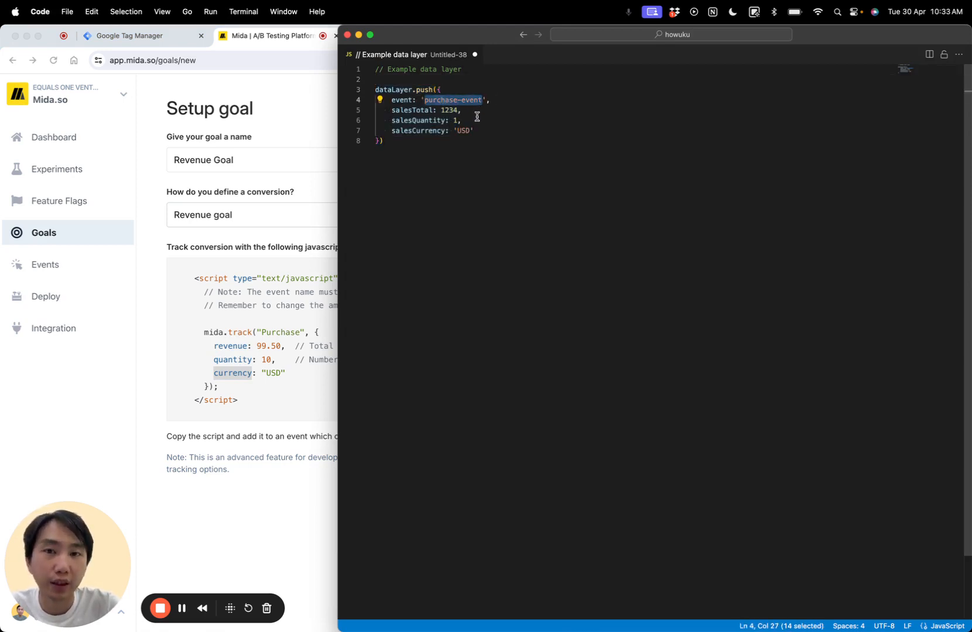
double_click(403, 111)
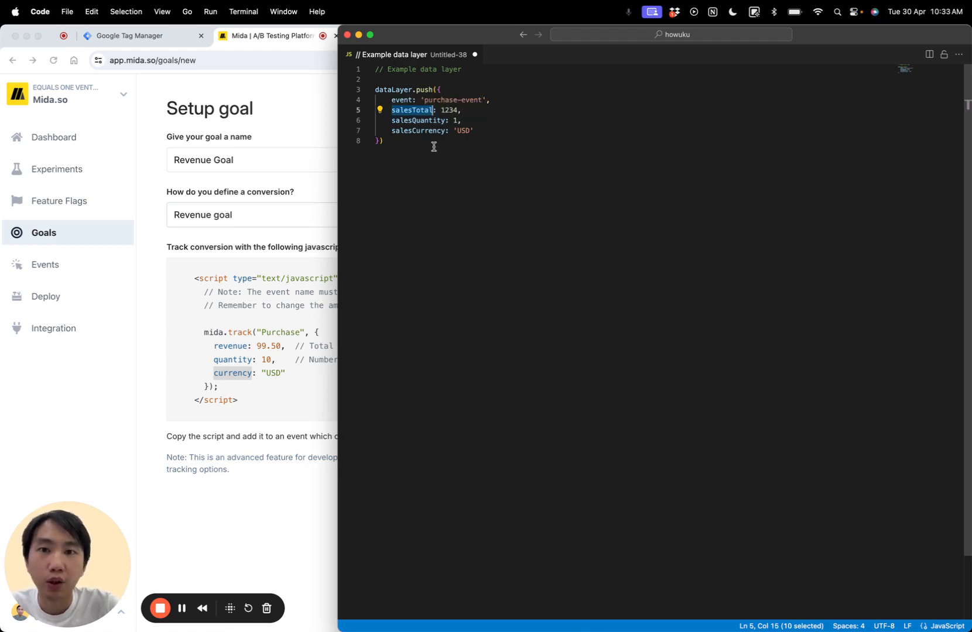
double_click(450, 111)
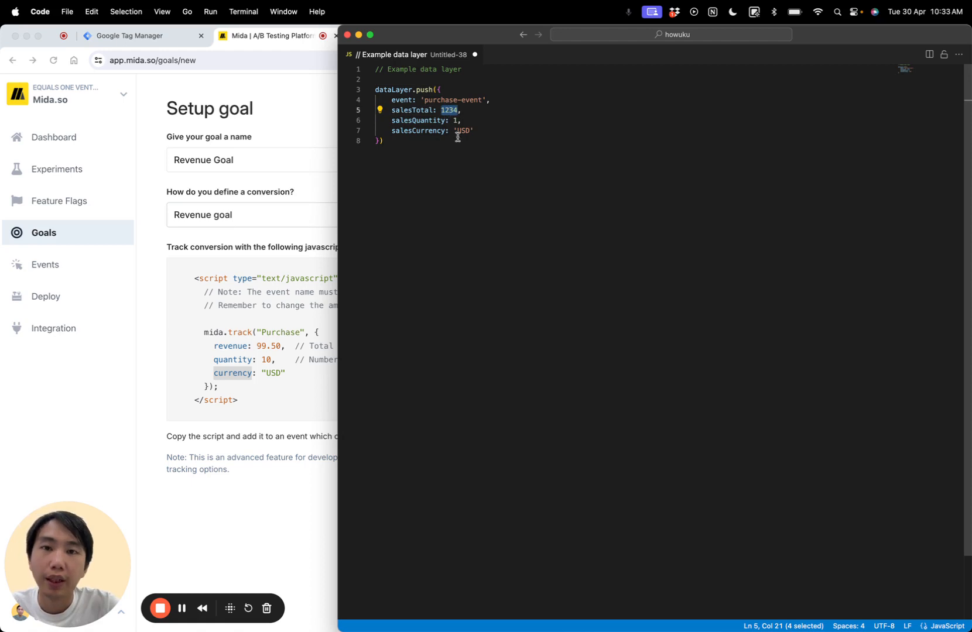
double_click(397, 120)
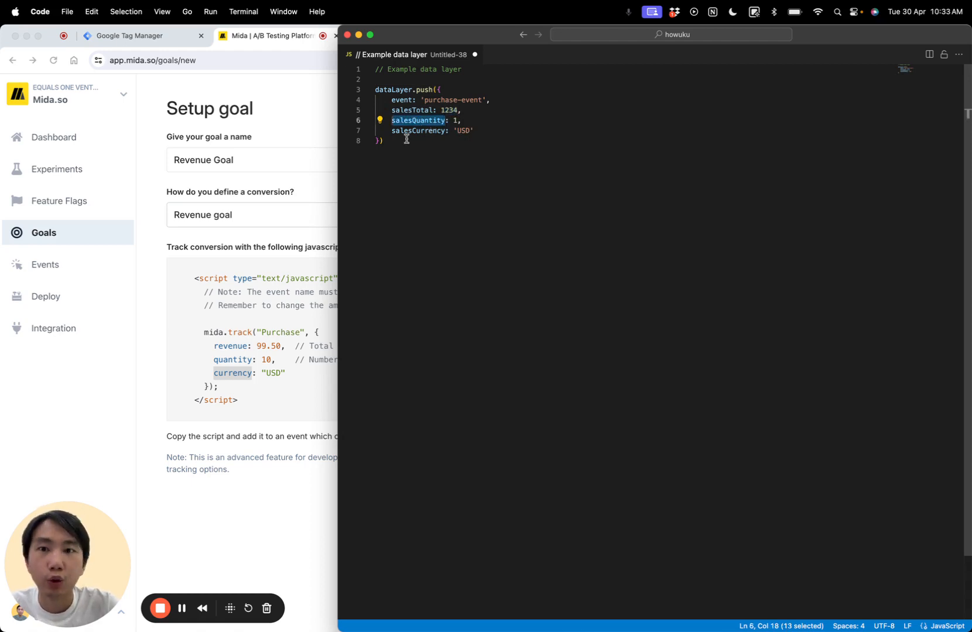
double_click(410, 132)
Add a comma after the salesCurrency value and two placeholder lines of ".." below it, and select the whole dataLayer.push block.
click(484, 130)
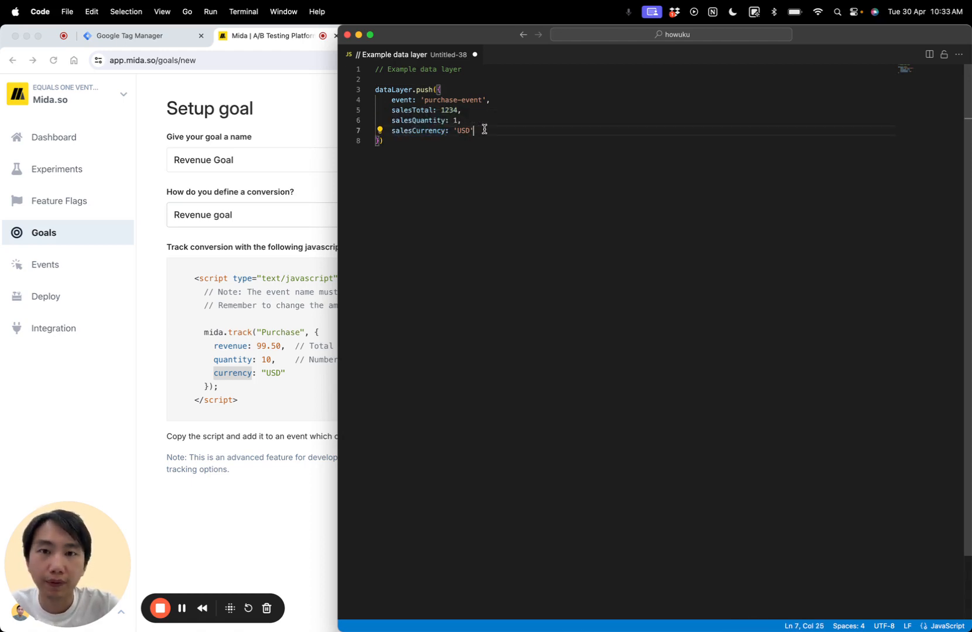
text(,)
key(Return)
text(..)
key(Return)
text(..)
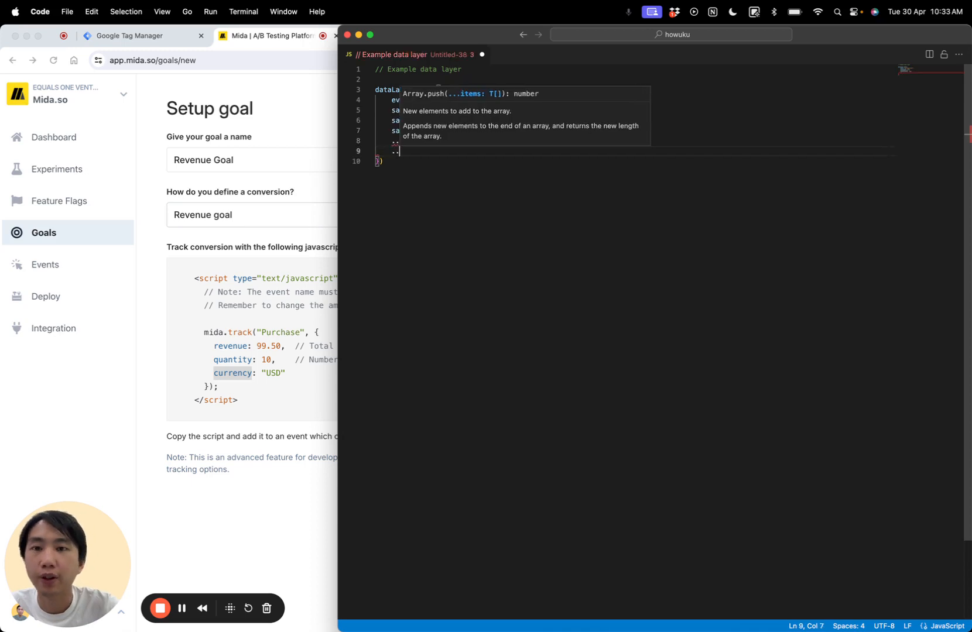
click(502, 175)
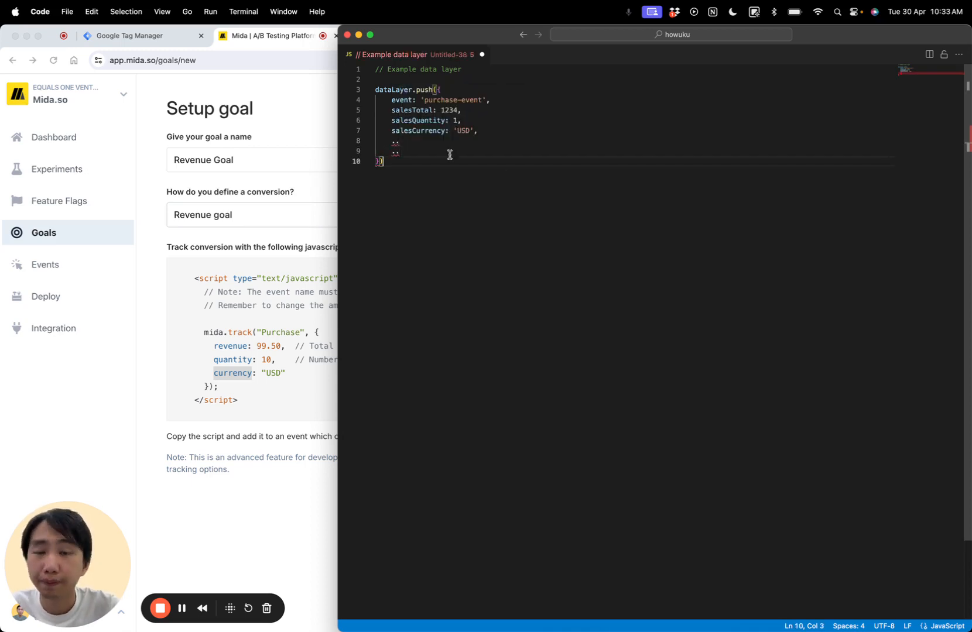
shift+click(375, 89)
drag(455, 170, 374, 90)
Switch to Google Tag Manager in Chrome and start a new trigger named "Test Purchase Event".
click(293, 159)
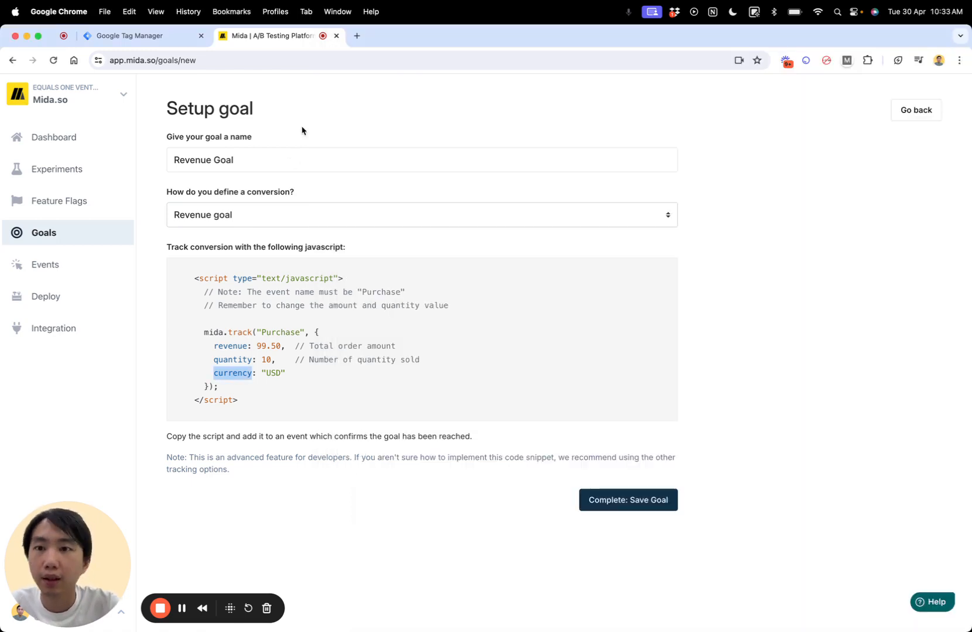
click(150, 36)
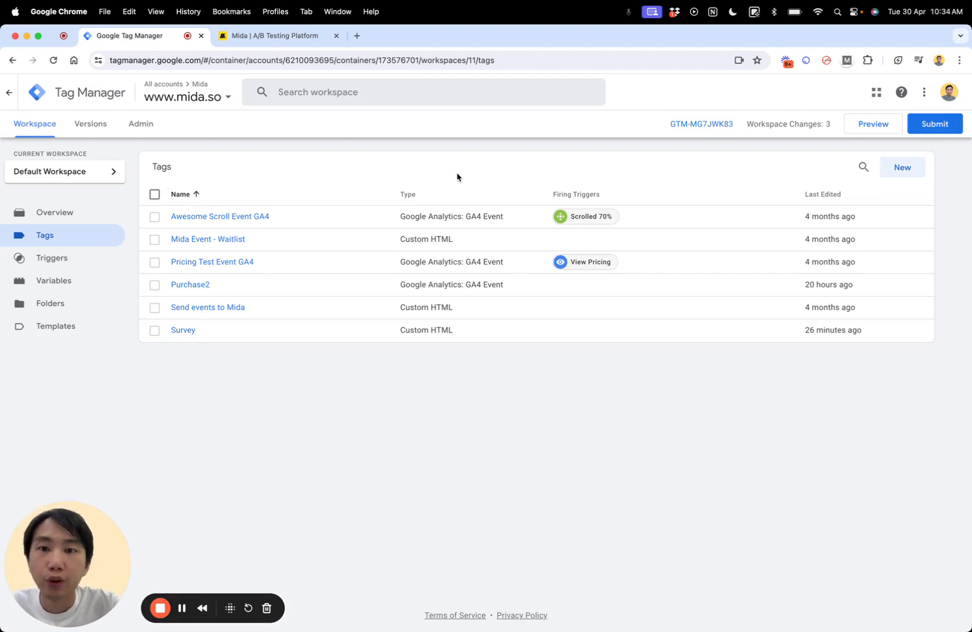
click(54, 261)
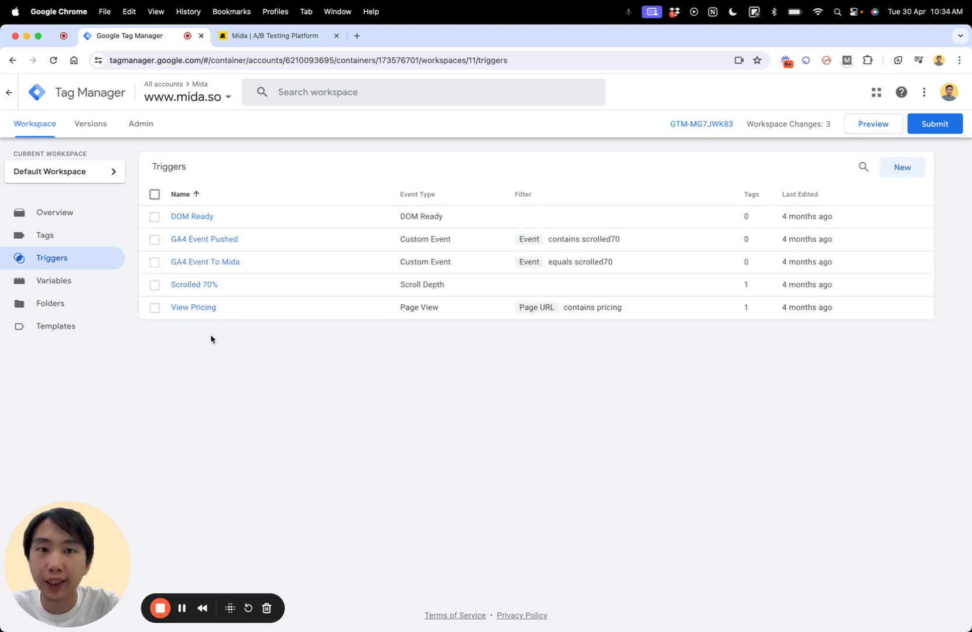
click(900, 169)
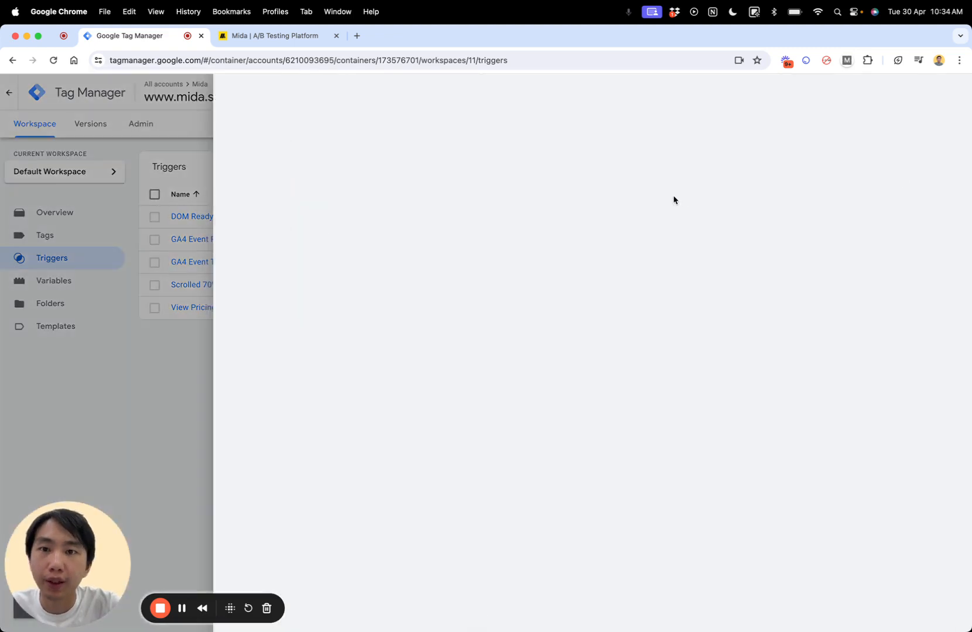
click(277, 93)
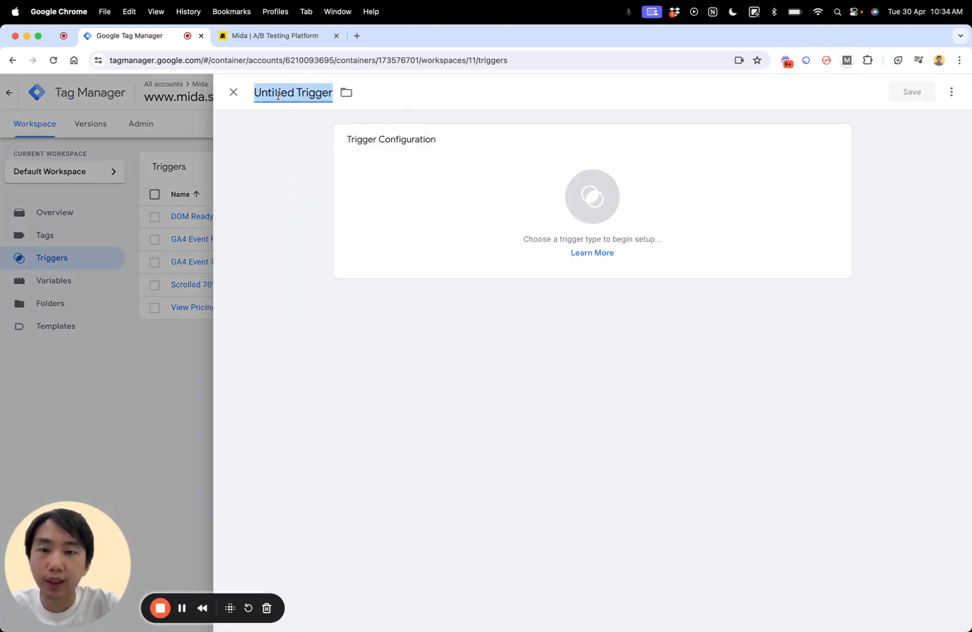
text(Pu)
key(BackSpace)
key(BackSpace)
text(Test)
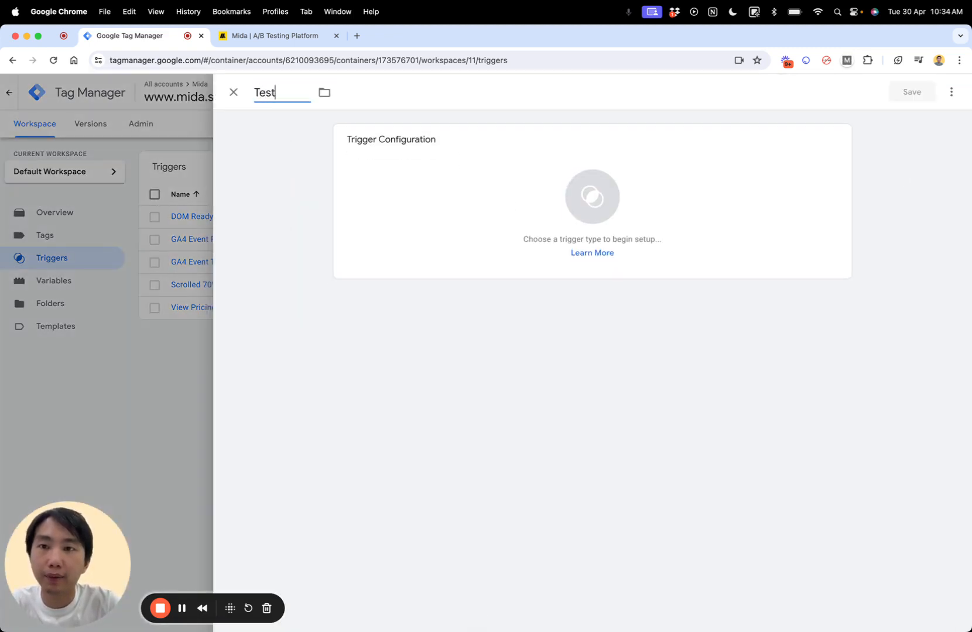
text( PUrchase Event)
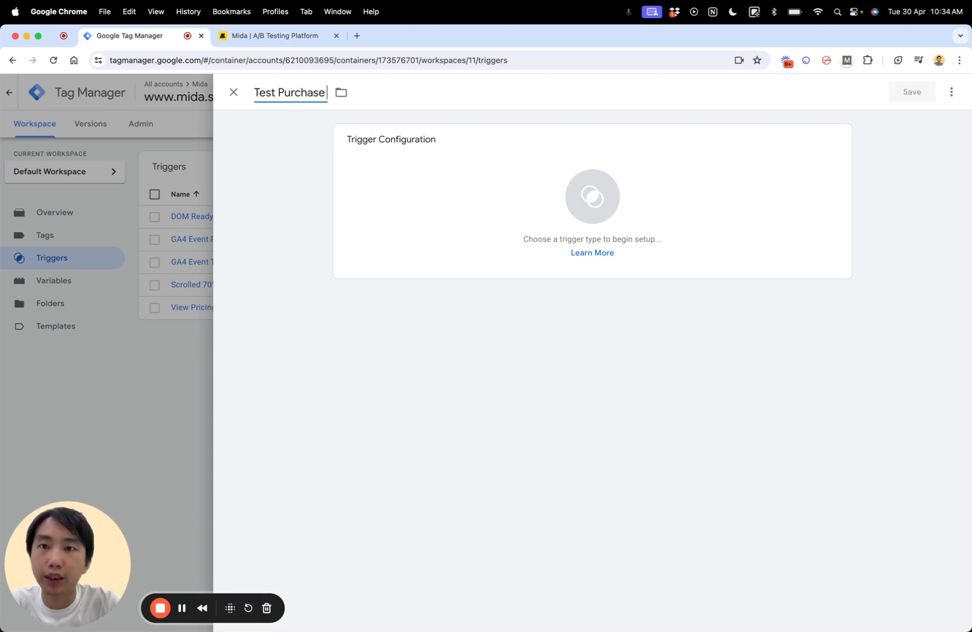
Configure the trigger as a Custom Event with the event name "purchase-event" and save it.
click(664, 170)
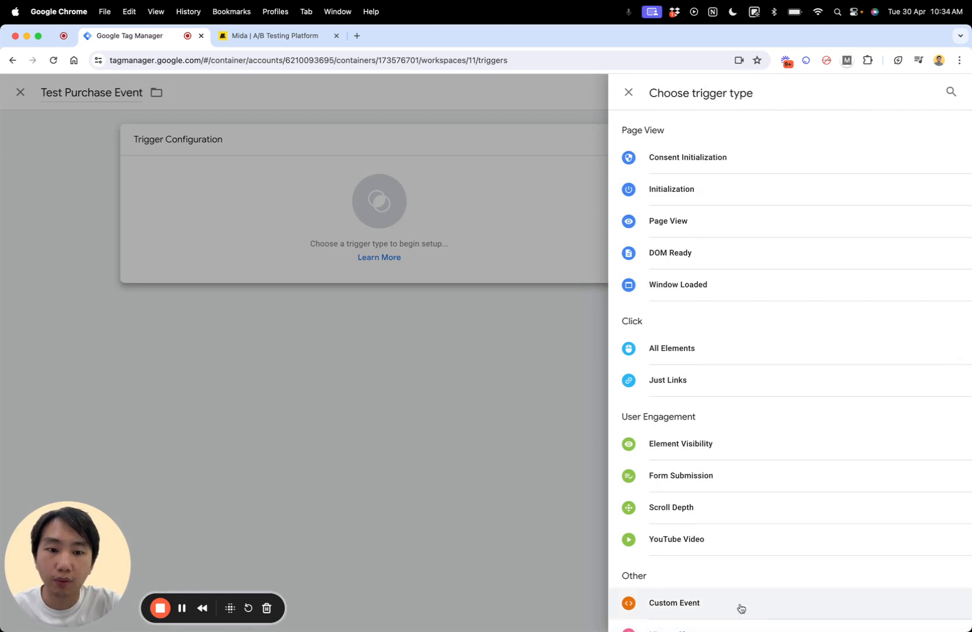
click(712, 606)
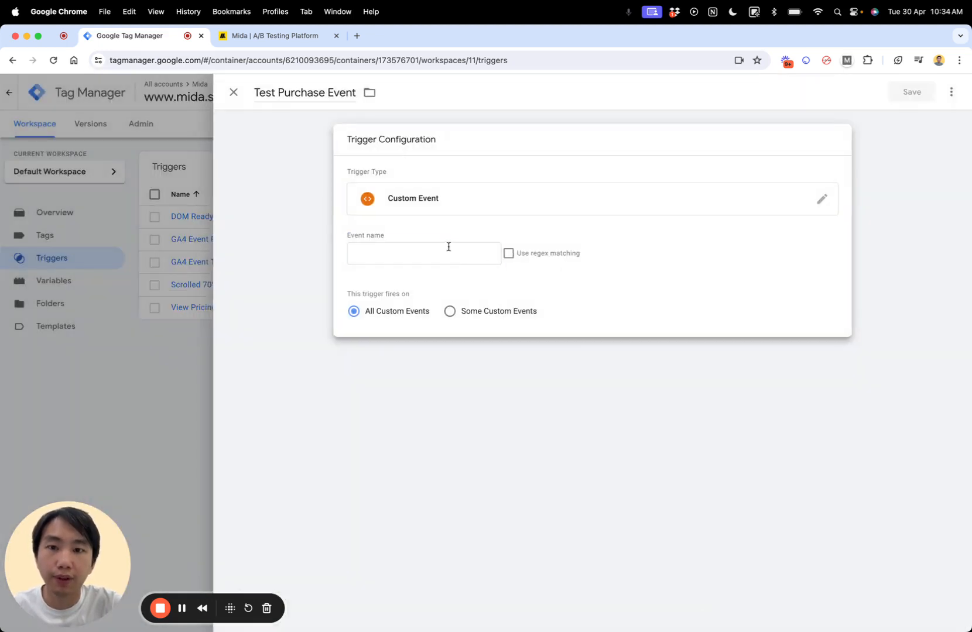
click(448, 247)
text(purchase)
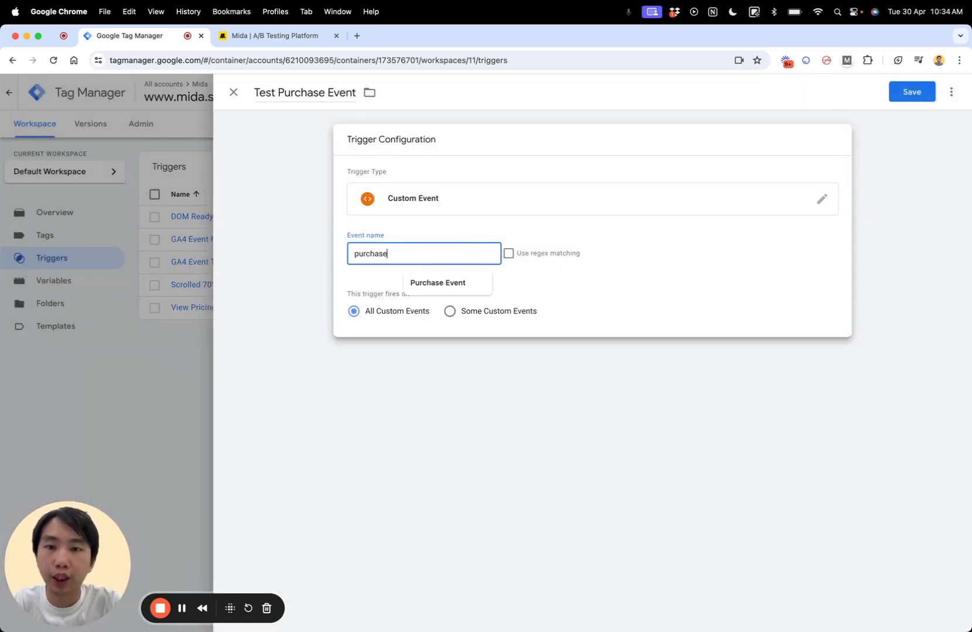
text(-event)
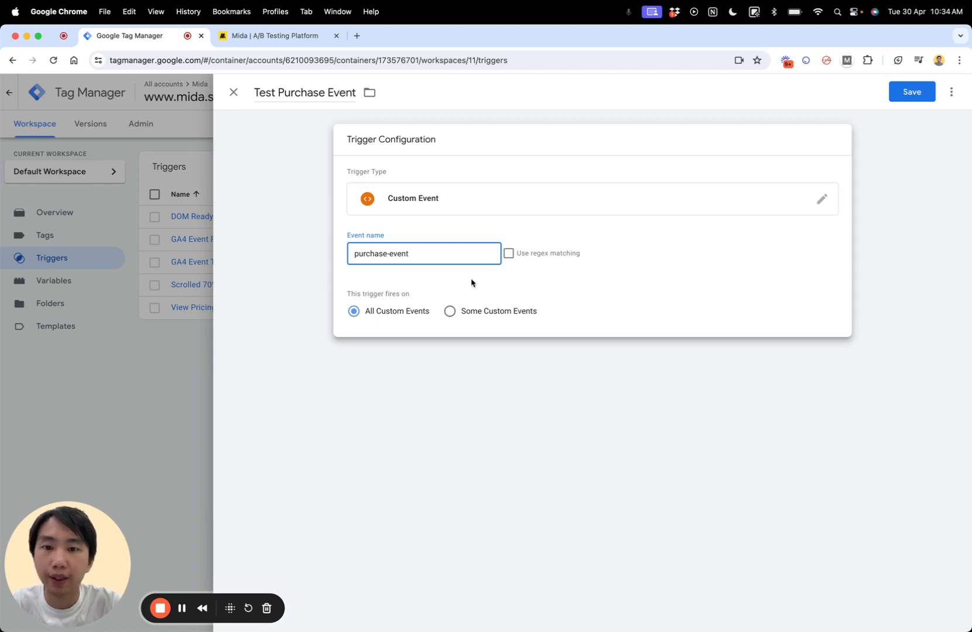
click(917, 95)
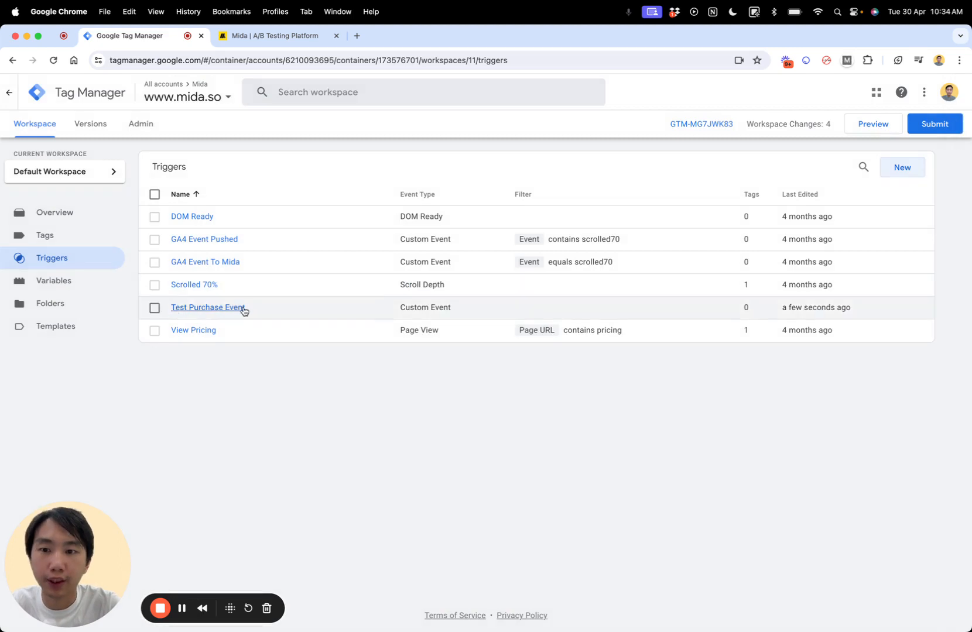
Open the workspace's variables, and switch to VS Code to examine the salesTotal, salesQuantity and salesCurrency properties in the dataLayer.push code.
click(57, 285)
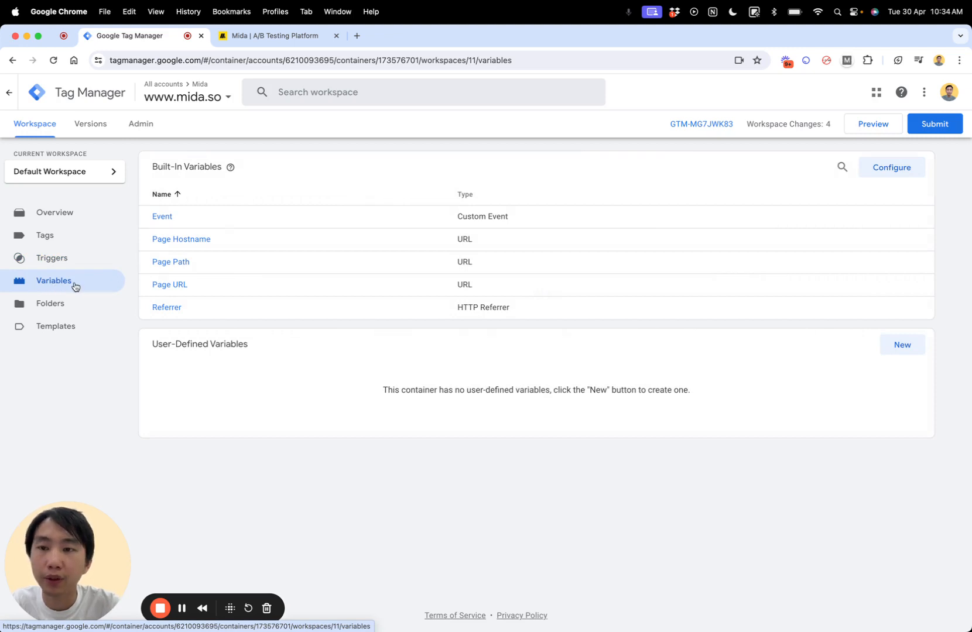
key(super+Tab)
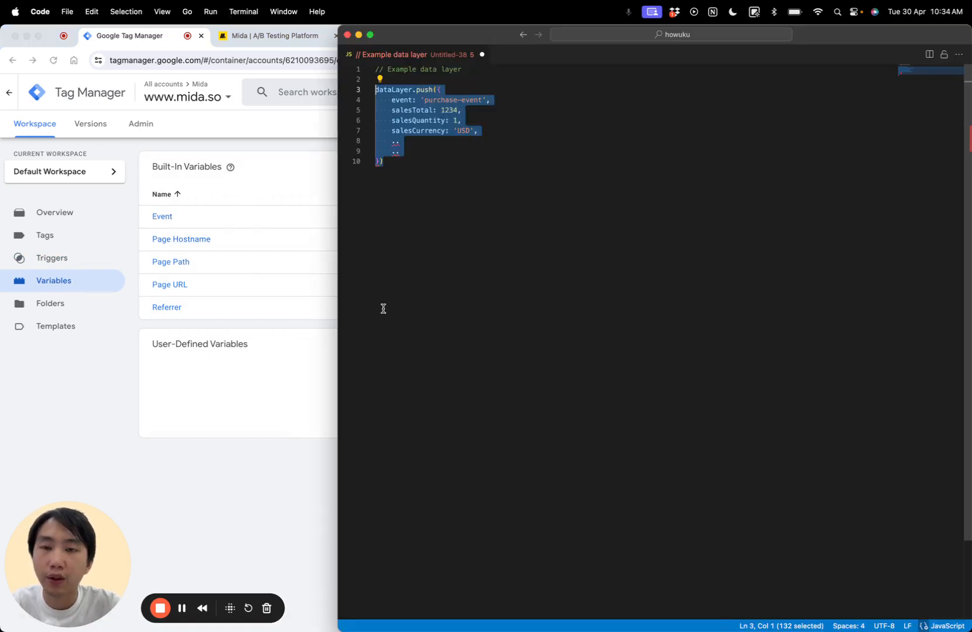
click(439, 124)
double_click(413, 110)
double_click(413, 121)
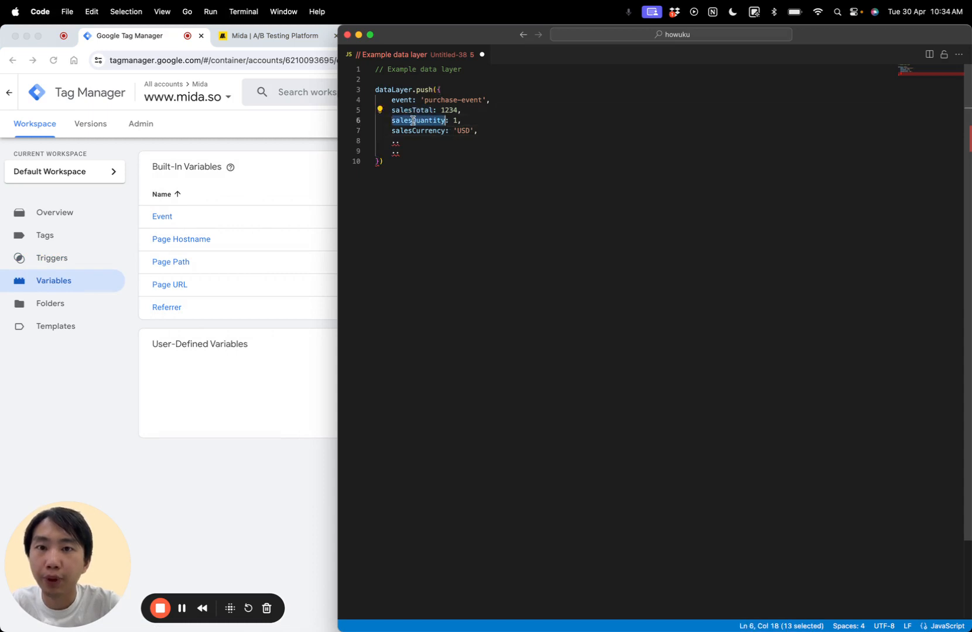
double_click(432, 100)
double_click(411, 111)
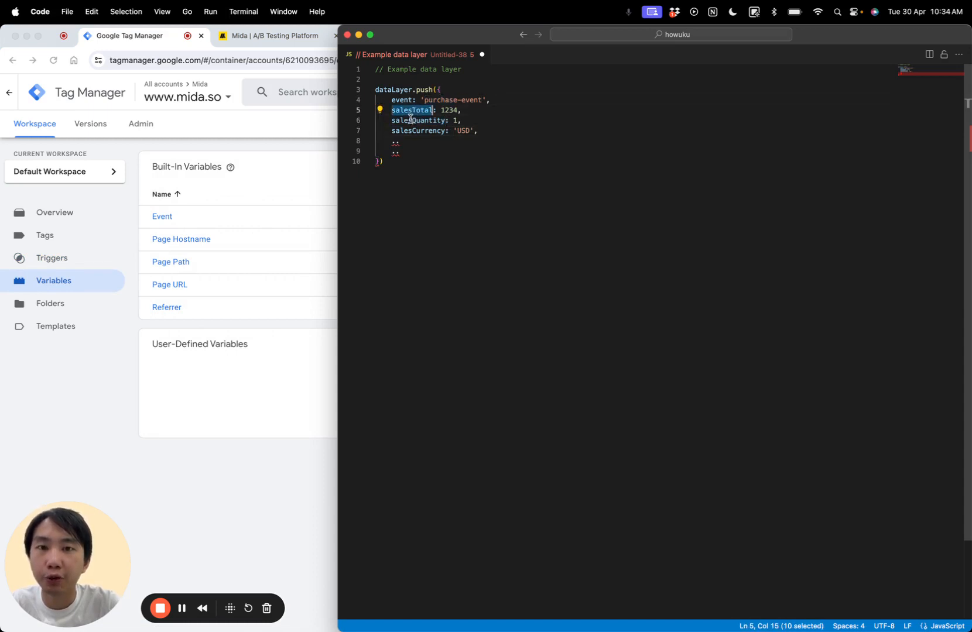
double_click(403, 121)
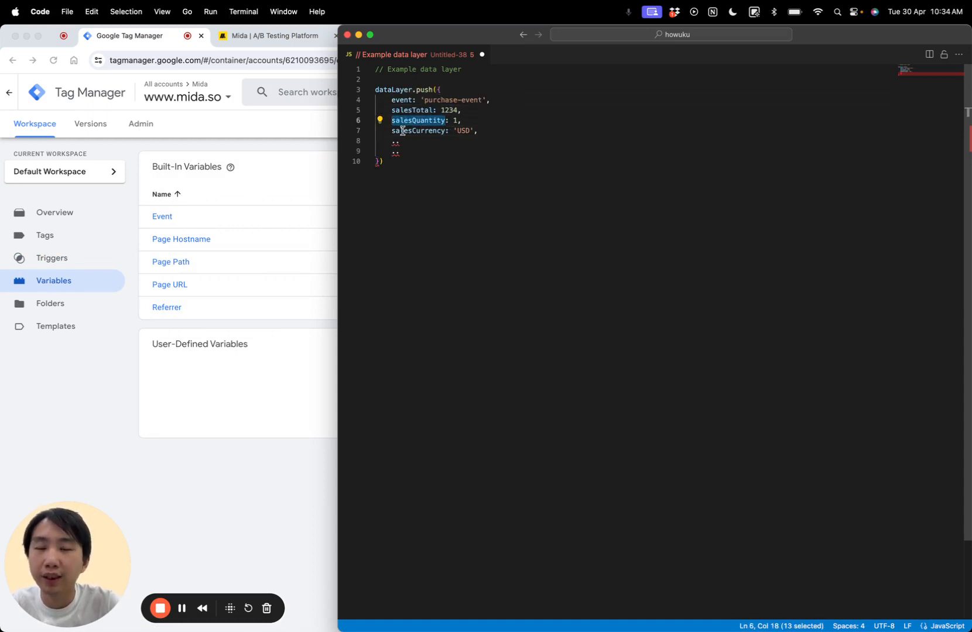
double_click(403, 130)
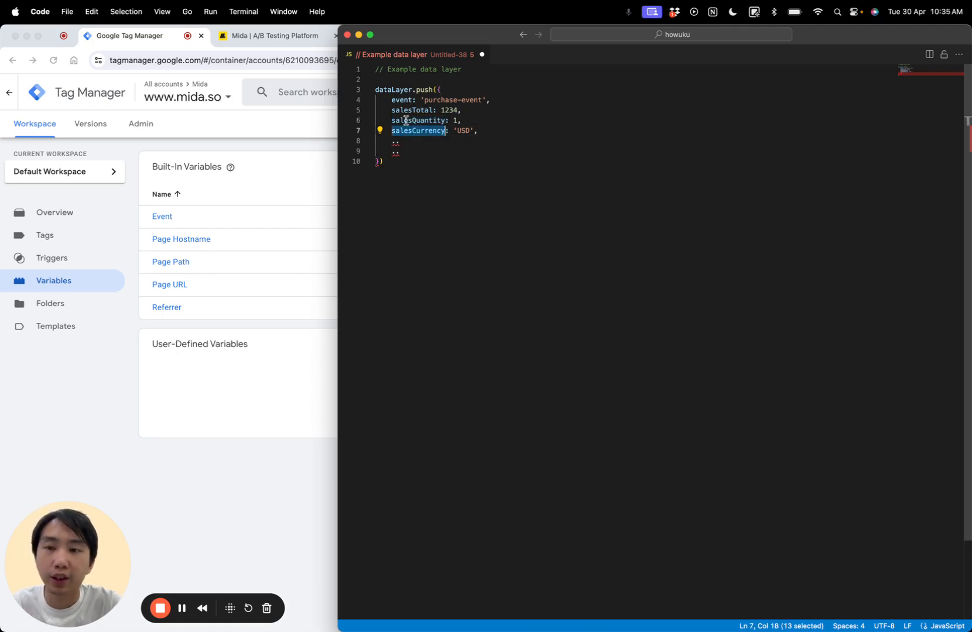
Copy the salesTotal property name, and switch to Google Tag Manager in Chrome to start a user-defined variable named "Purchase Revenue".
double_click(419, 110)
key(super+c)
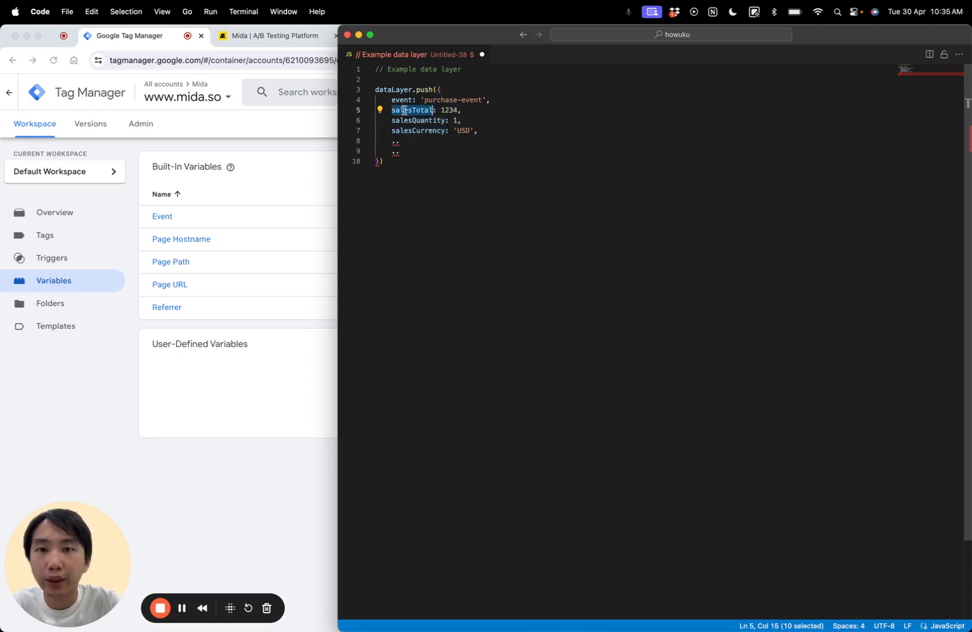
click(210, 398)
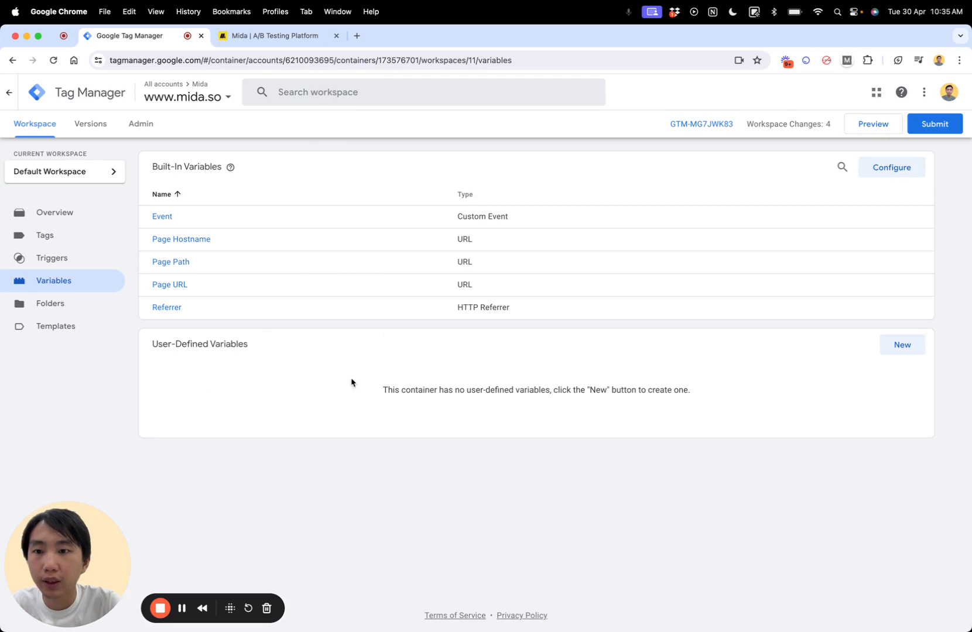
drag(151, 344, 221, 346)
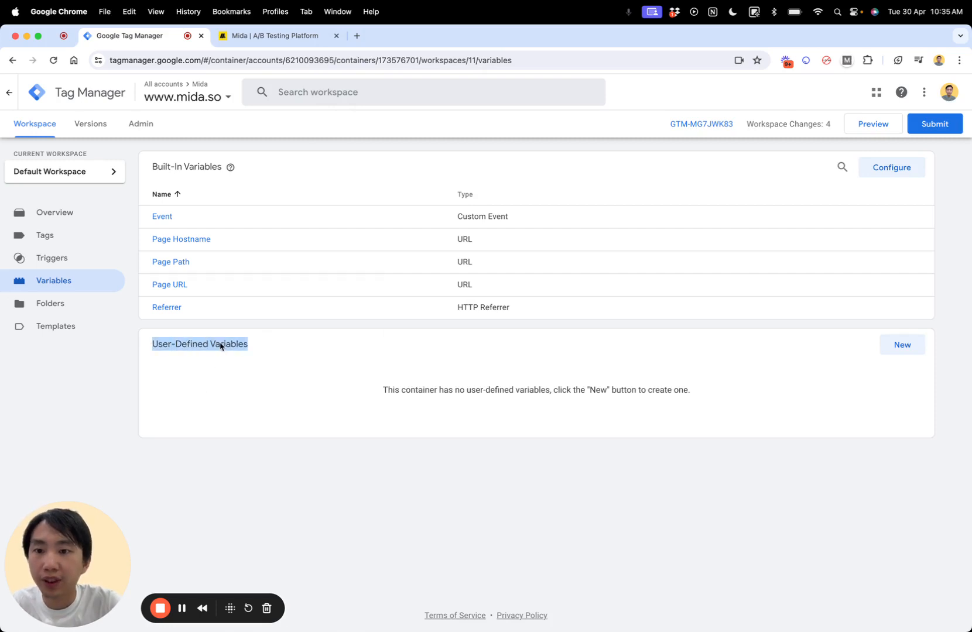
click(894, 345)
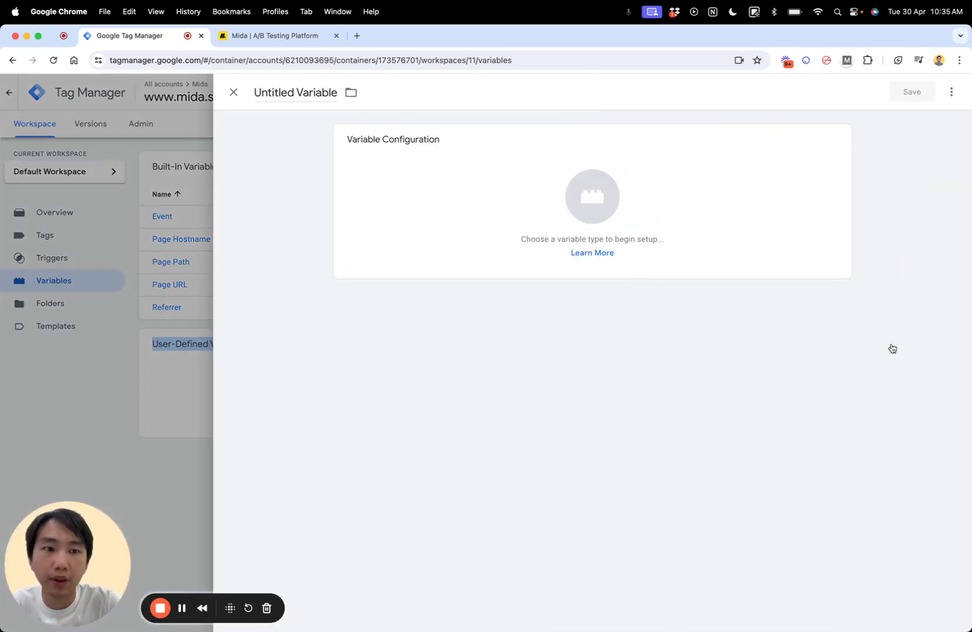
double_click(312, 91)
triple_click(311, 91)
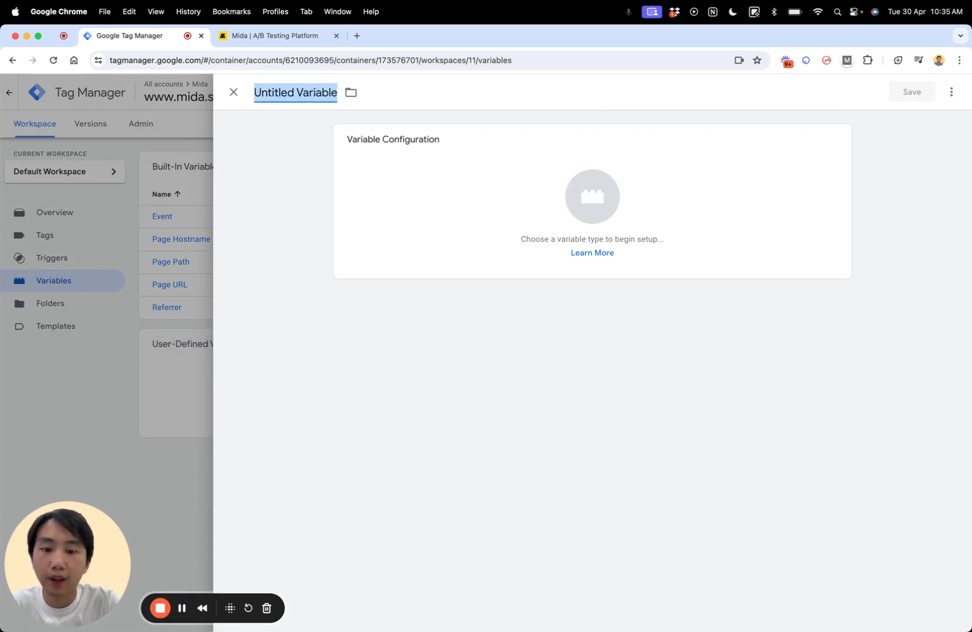
text(Purchase )
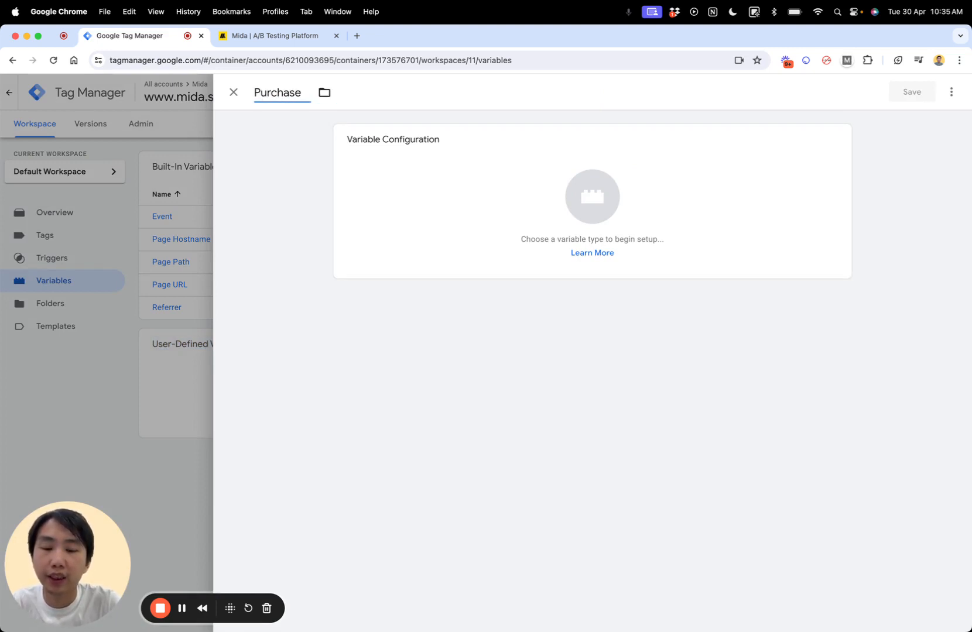
text(Revenue)
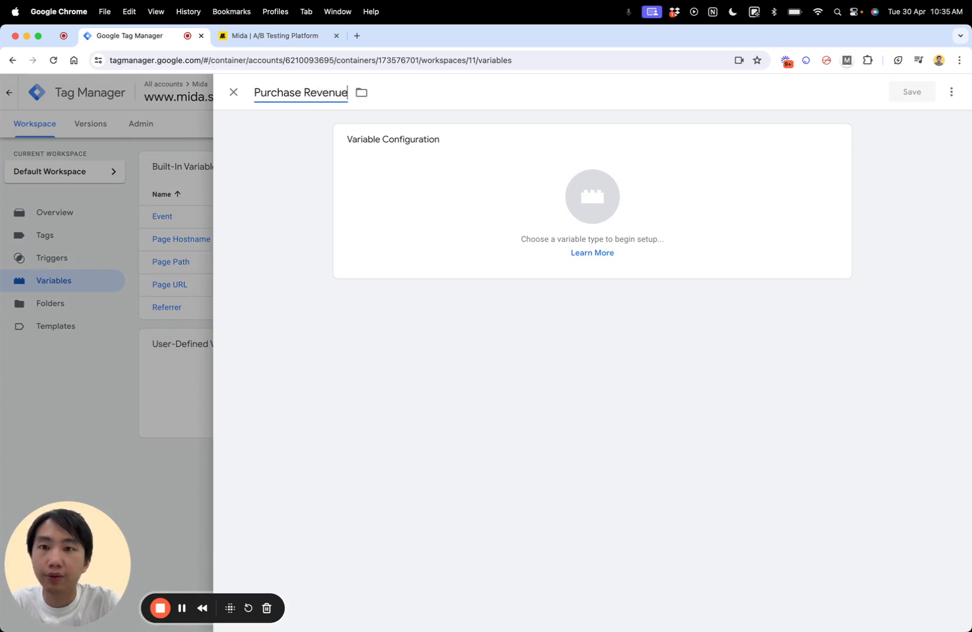
Configure the Purchase Revenue variable as a Data Layer Variable with the data layer variable name salesTotal.
click(419, 219)
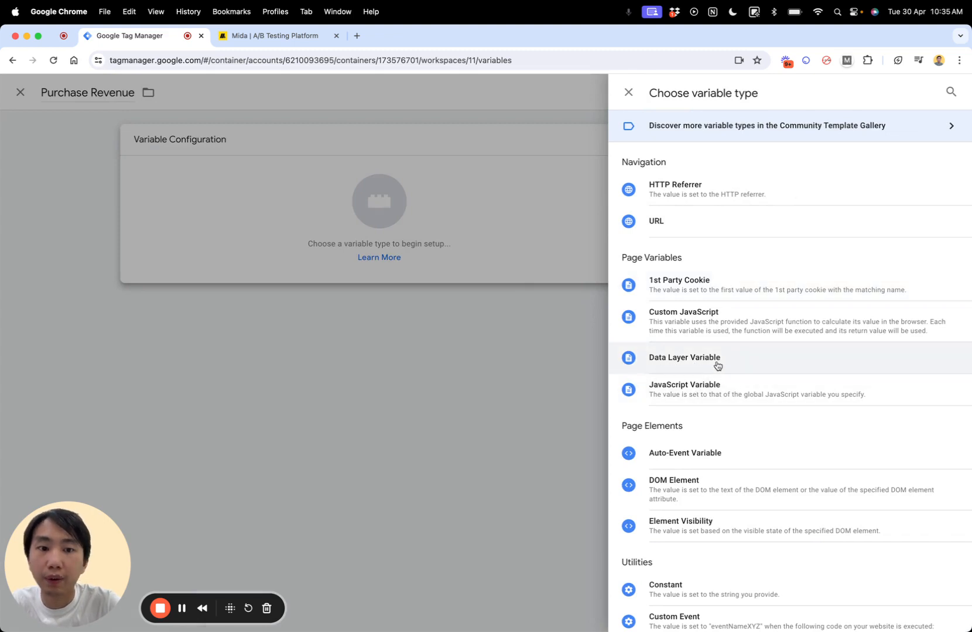
click(717, 363)
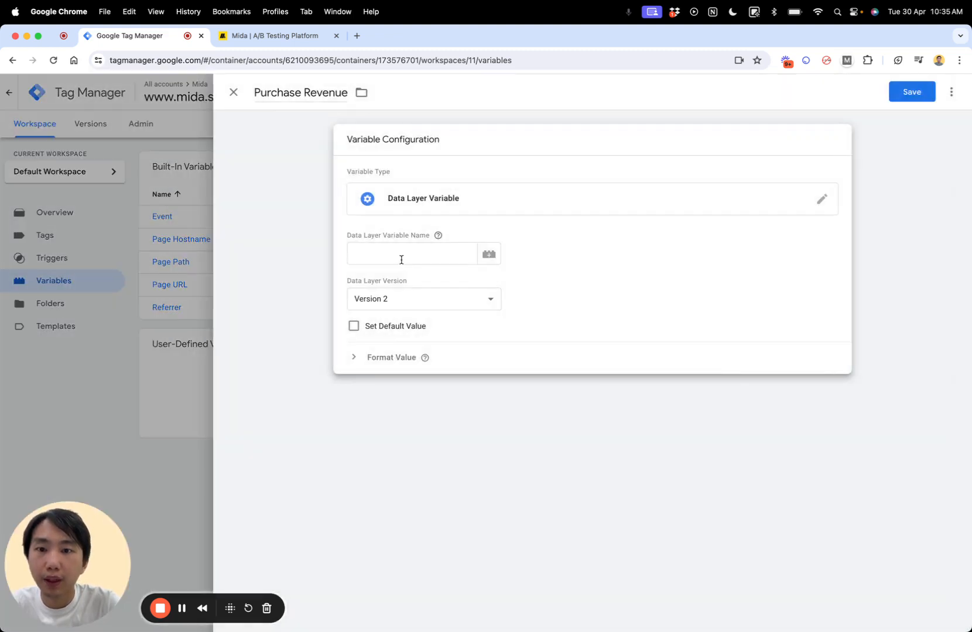
click(401, 259)
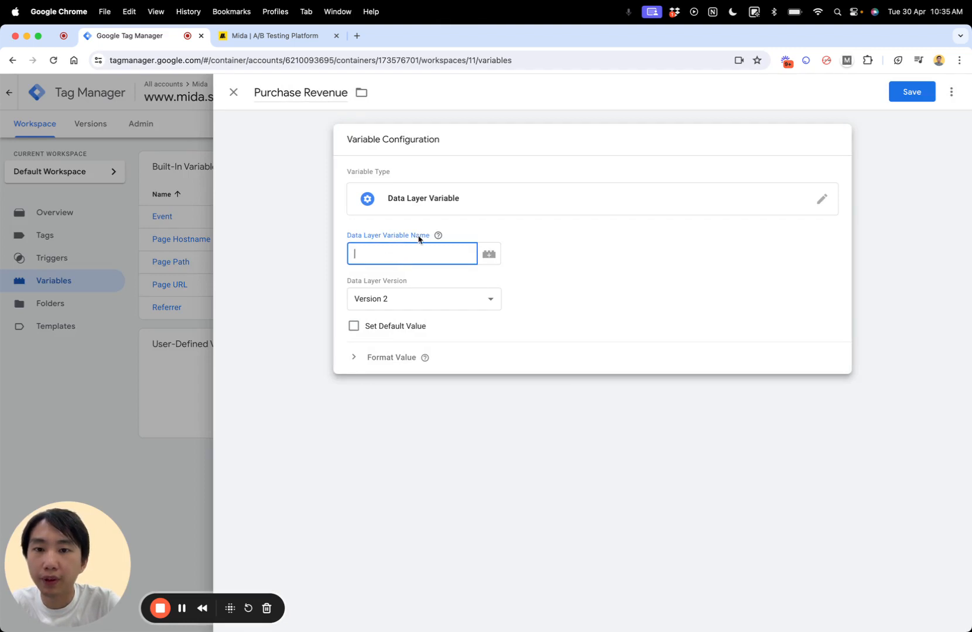
key(super+v)
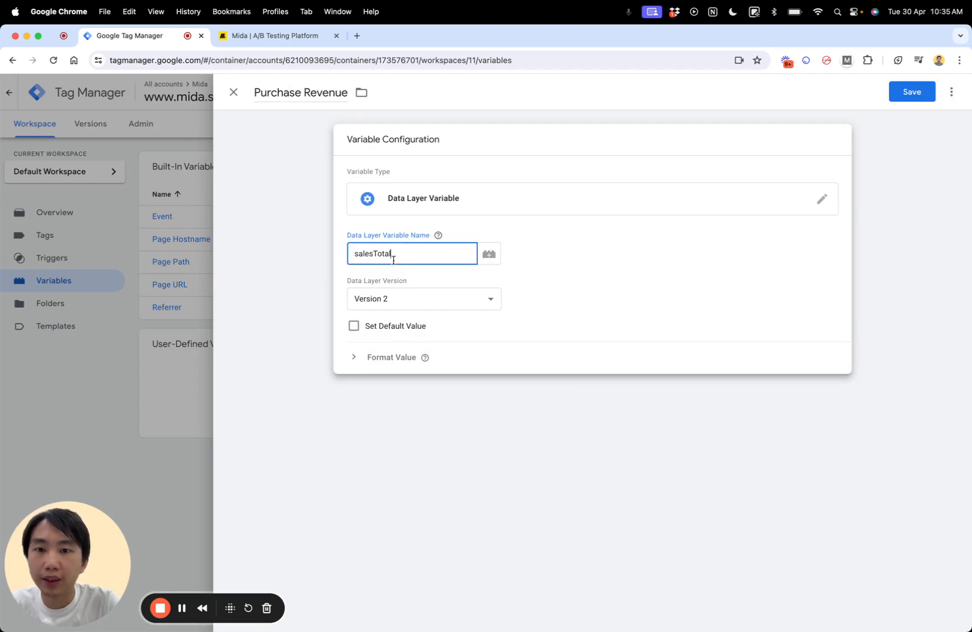
Copy the salesQuantity property name from VS Code, and return to Google Tag Manager to save the Purchase Revenue variable.
key(super+Tab)
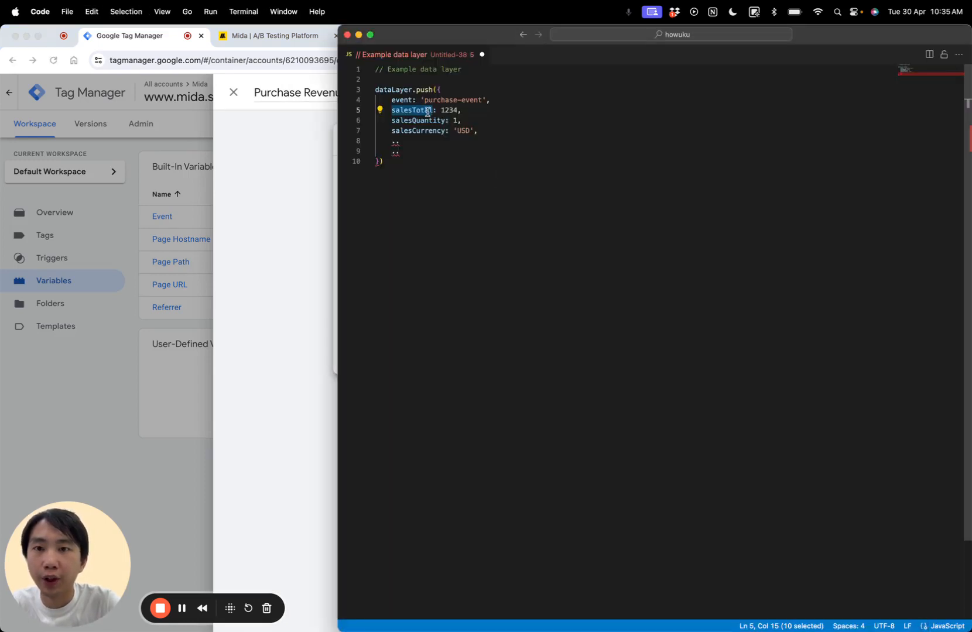
double_click(413, 121)
key(super+c)
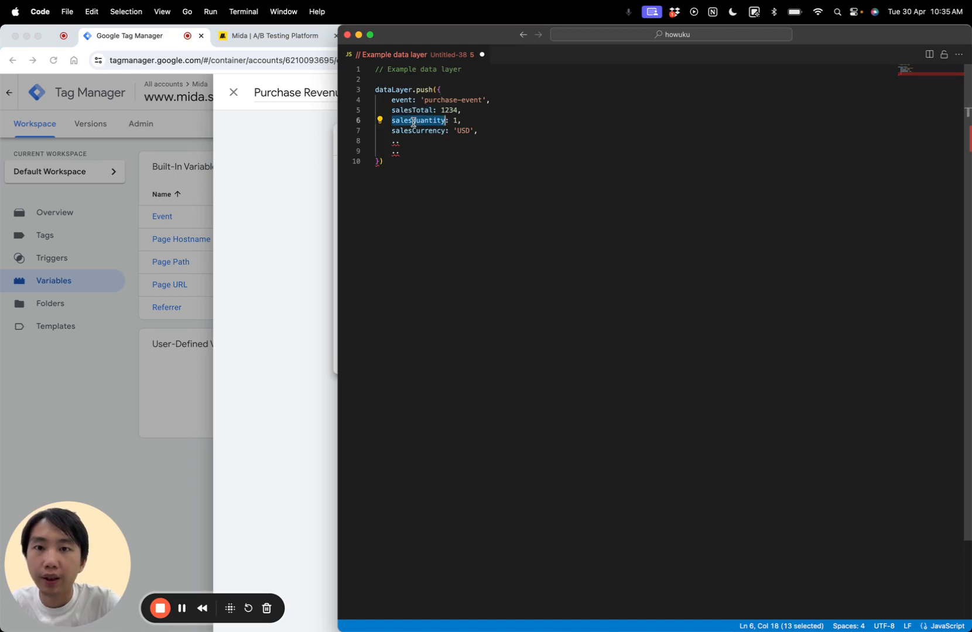
click(269, 209)
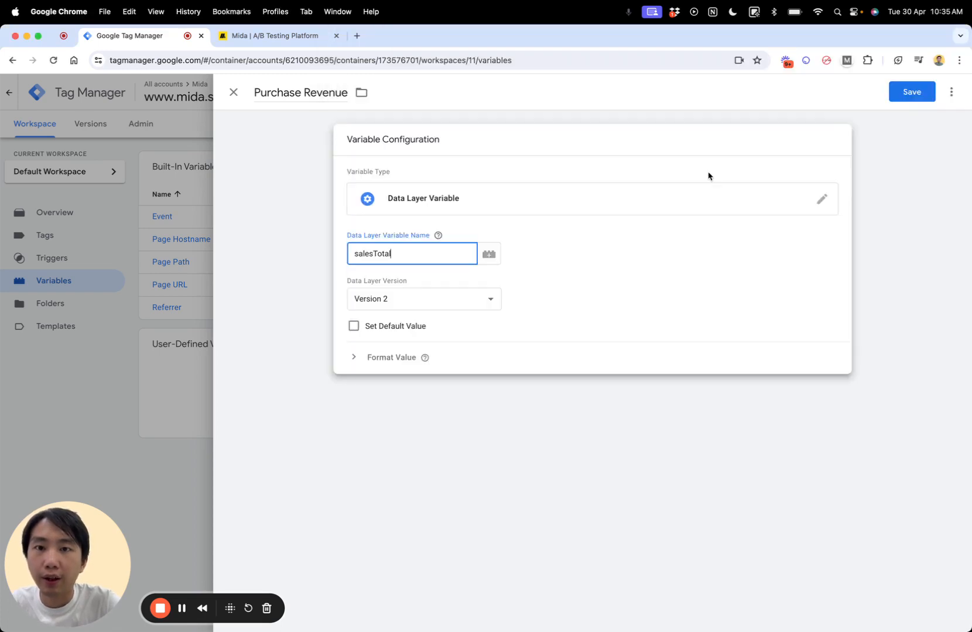
click(913, 94)
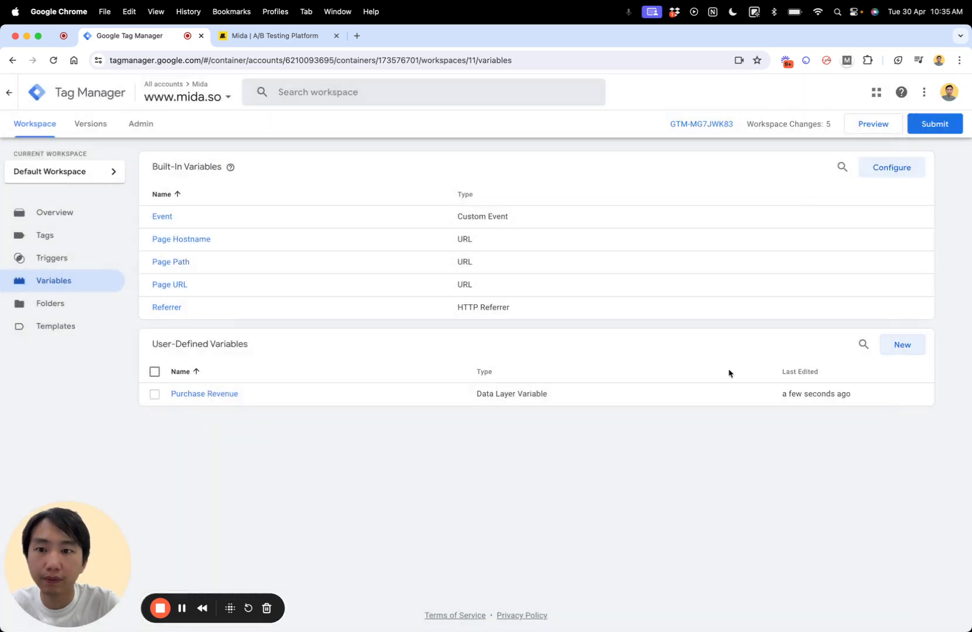
Create and save a user-defined Data Layer Variable named "Purchase Quantity" with the data layer variable name salesQuantity.
click(911, 351)
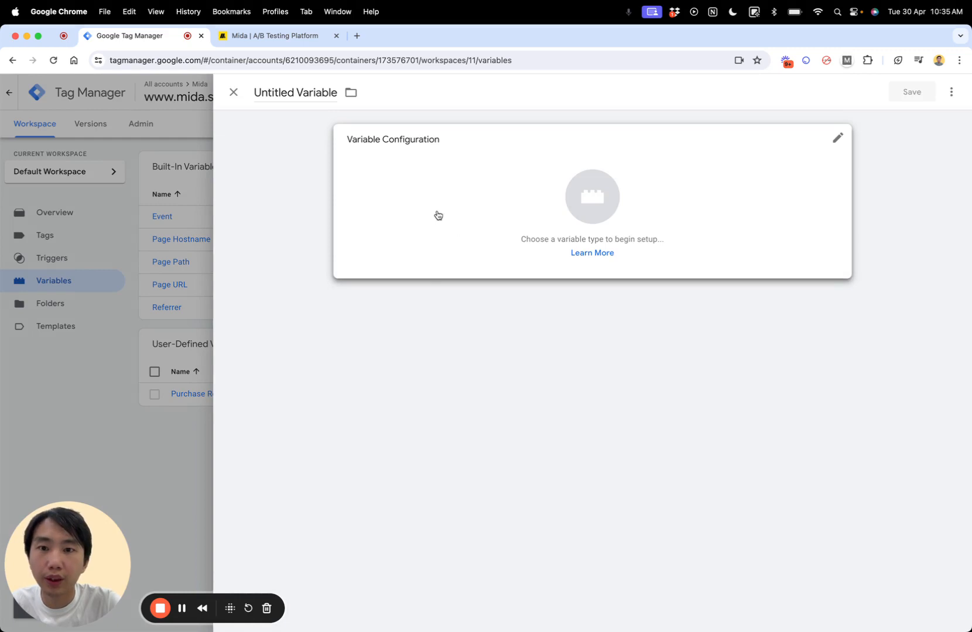
click(439, 239)
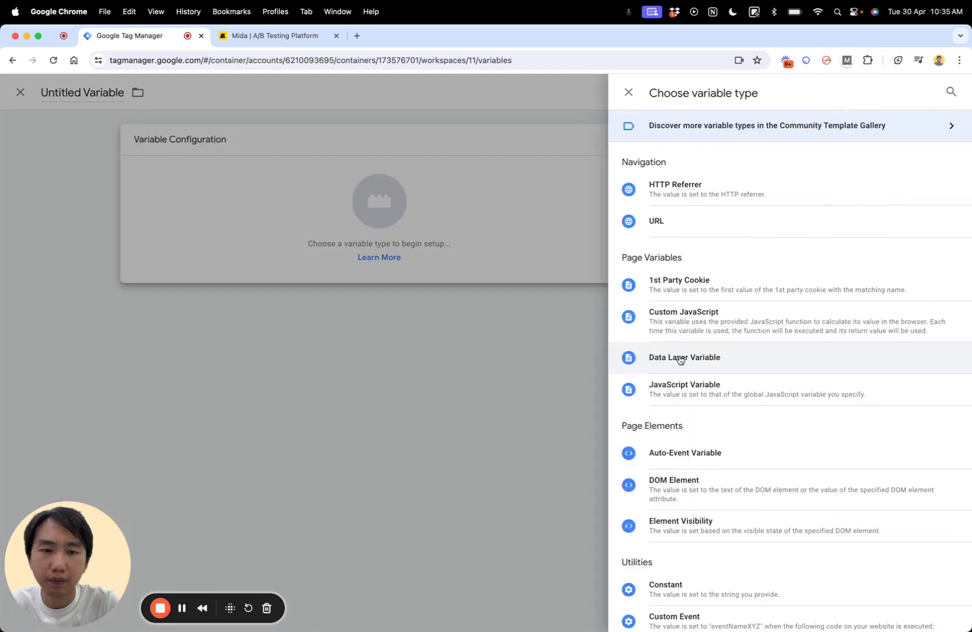
click(678, 358)
click(419, 252)
key(super+v)
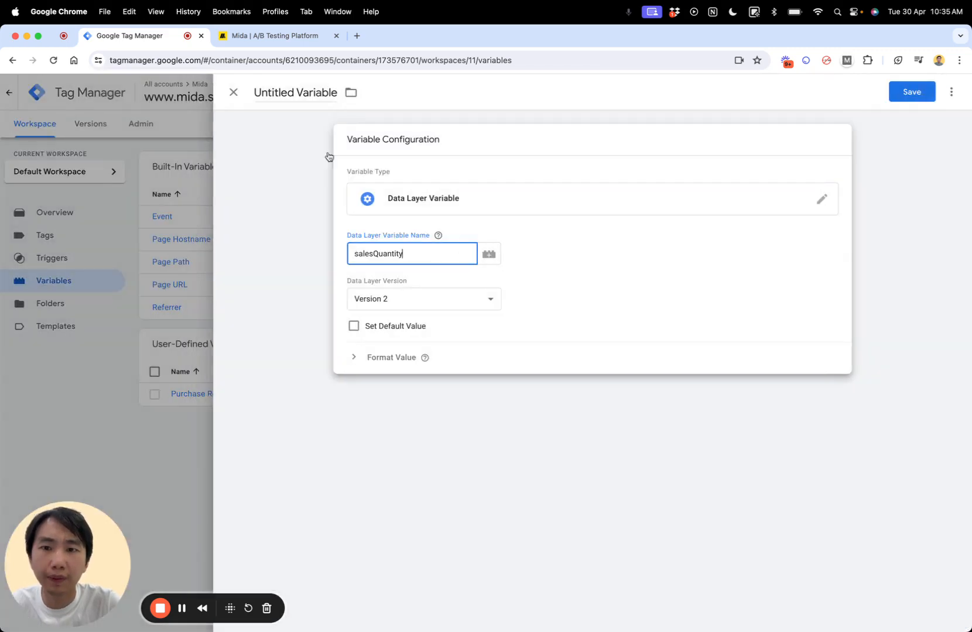
click(298, 94)
text(Purch)
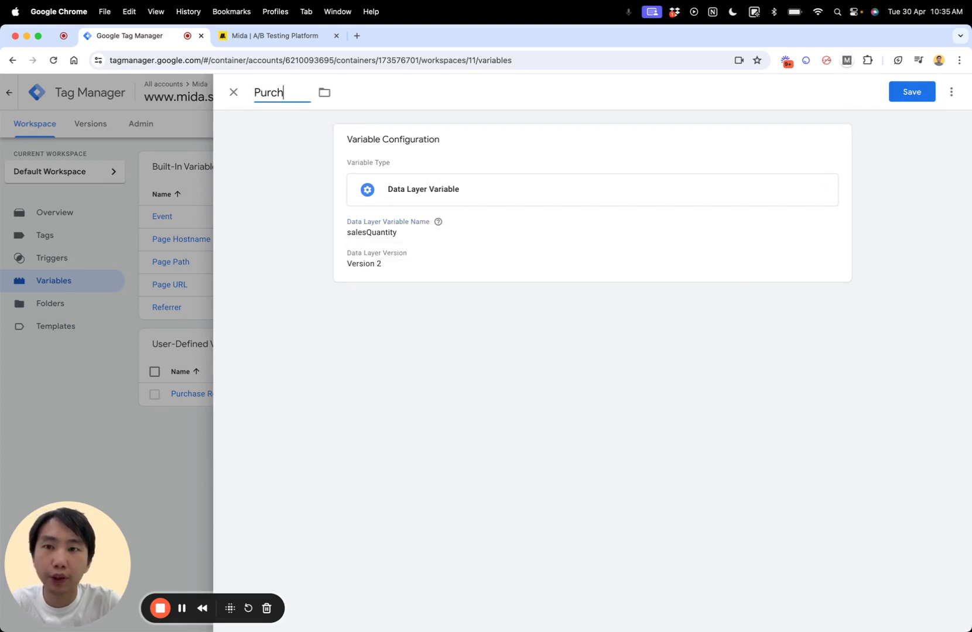
text(ase Quantity)
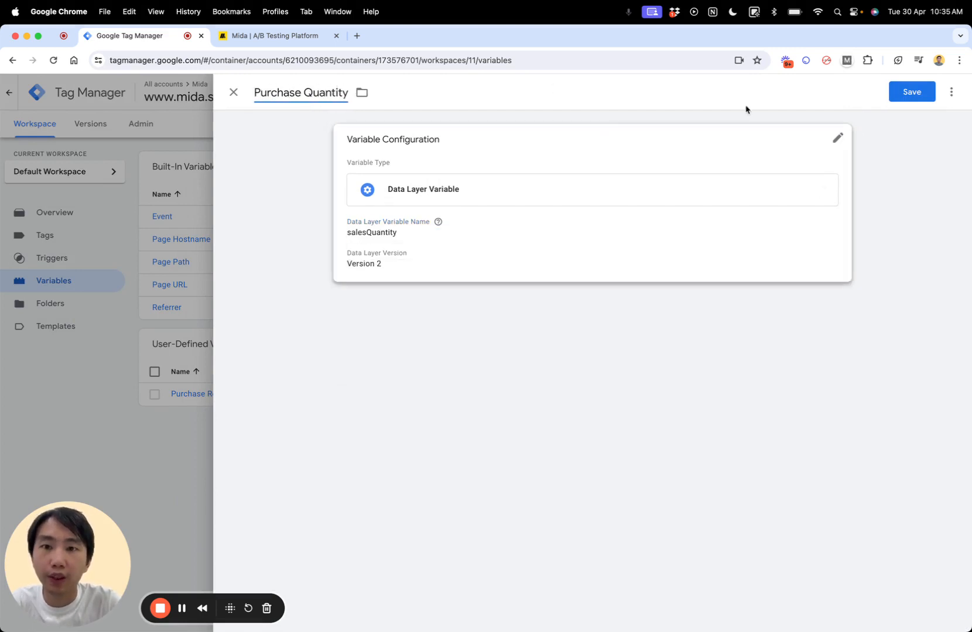
click(918, 92)
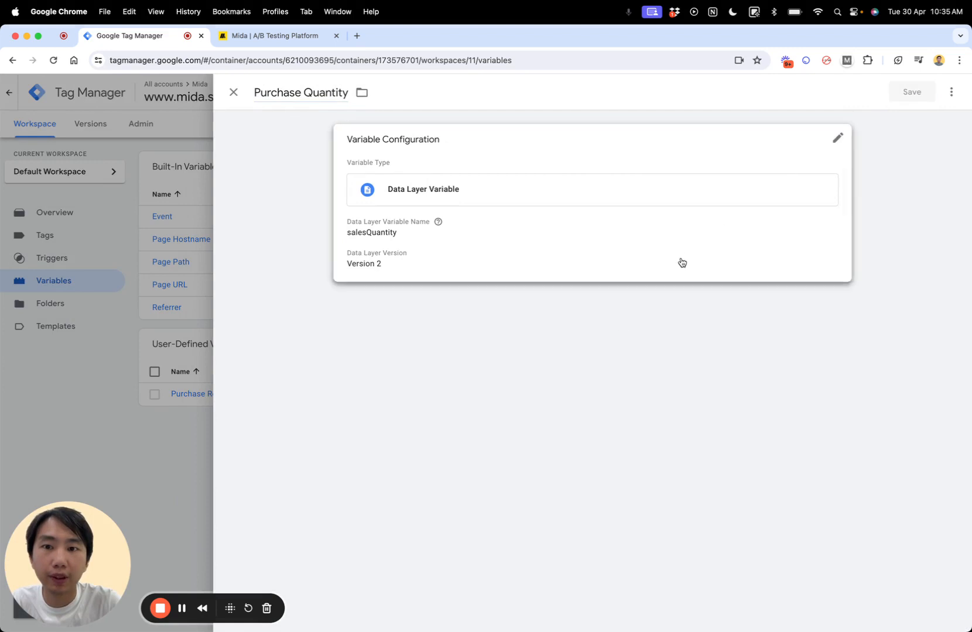
Copy the salesCurrency property name from VS Code, and start a variable named "Purchase Currency" back in Google Tag Manager.
key(super+Tab)
double_click(407, 130)
key(super+c)
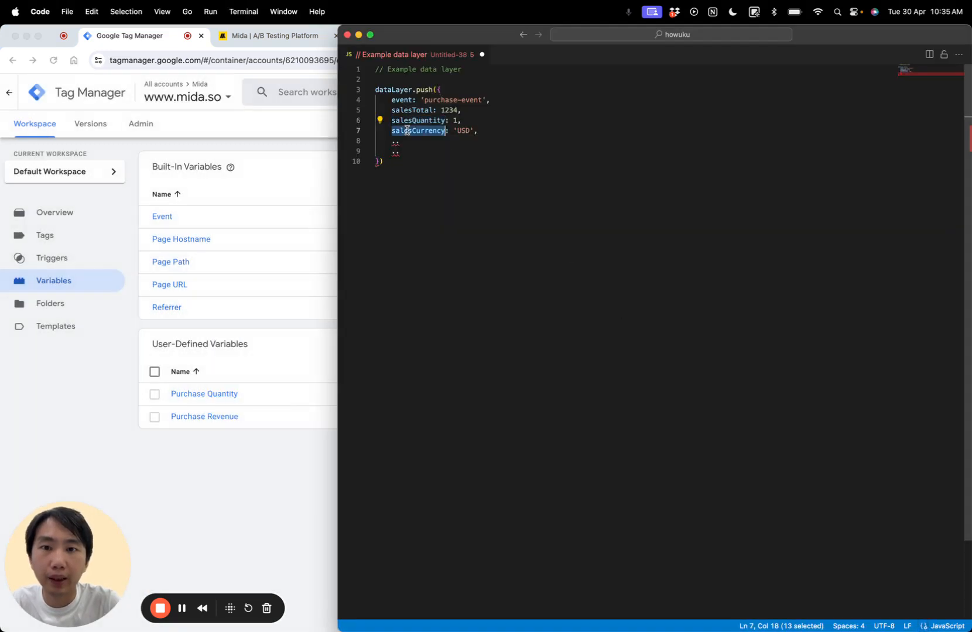
key(super+Tab)
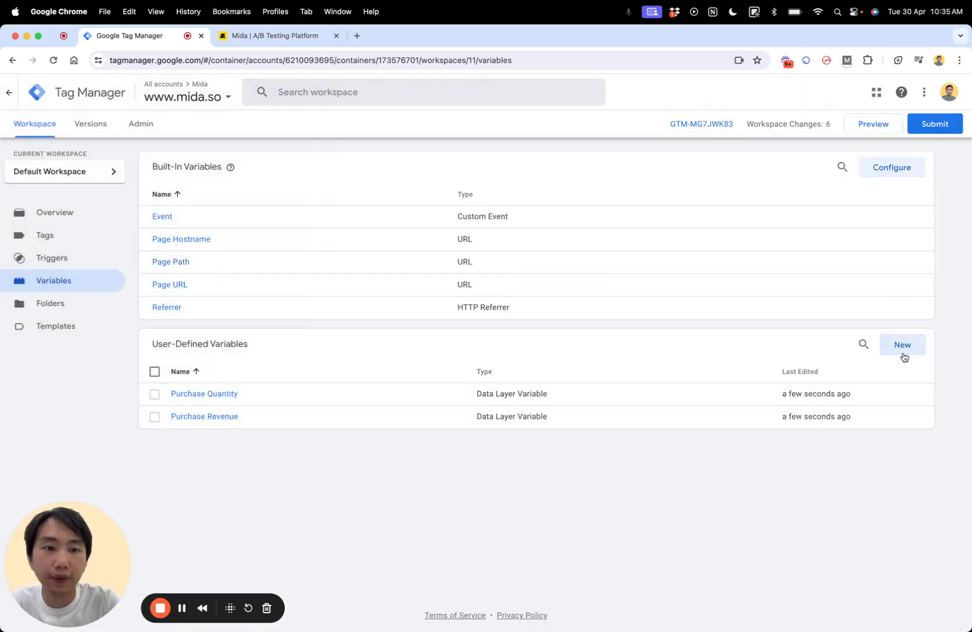
click(899, 351)
click(297, 93)
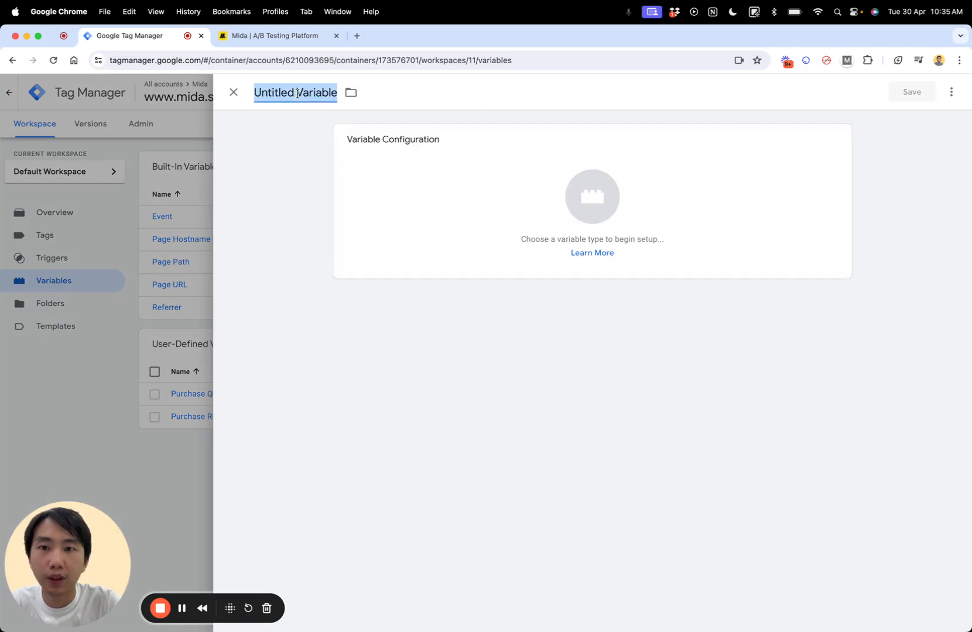
text(Purchase Currency)
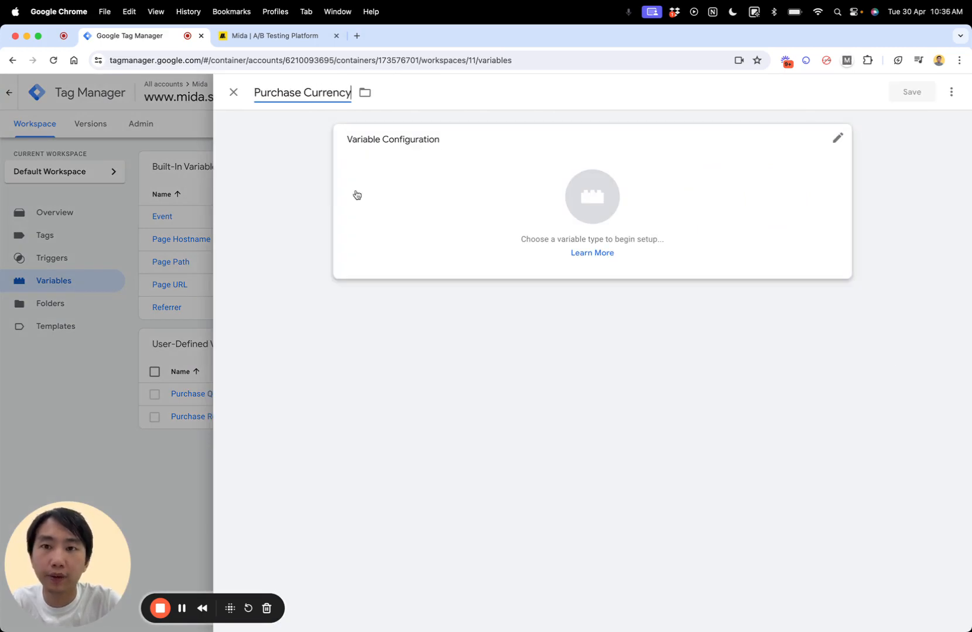
Configure the Purchase Currency variable as a Data Layer Variable with the data layer variable name salesCurrency and save it.
click(419, 198)
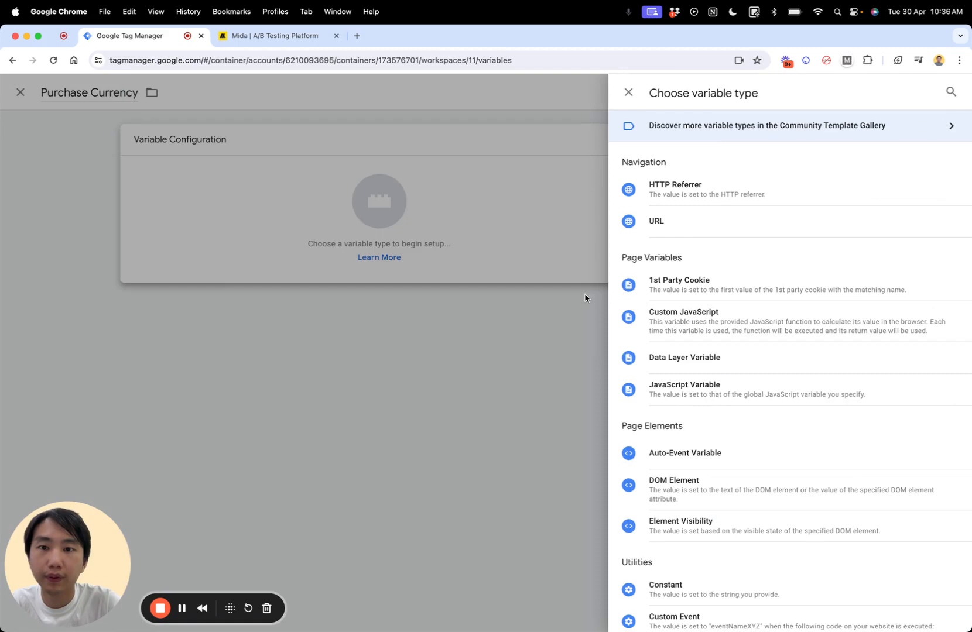
click(679, 360)
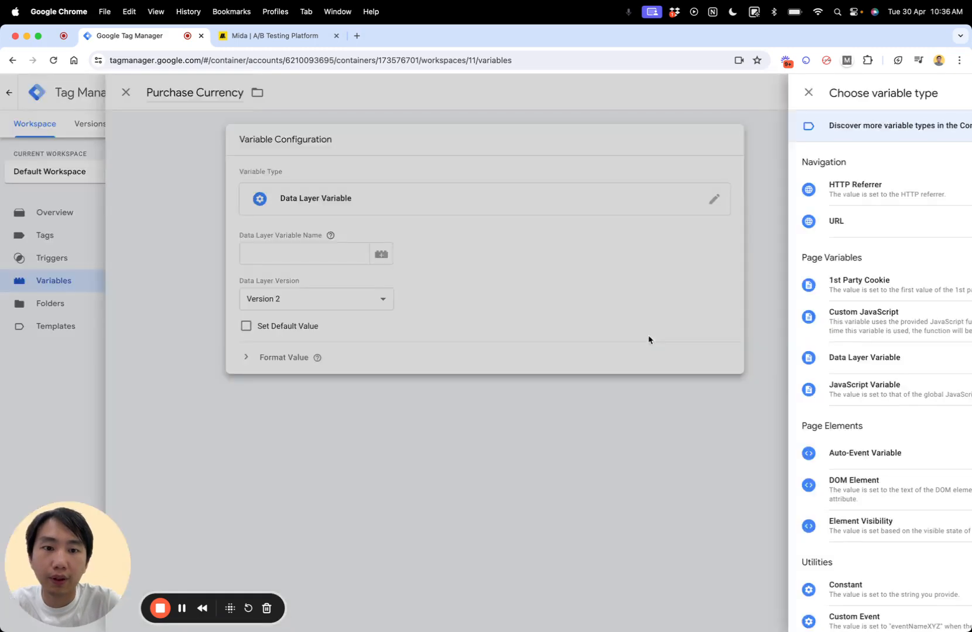
click(397, 256)
key(super+v)
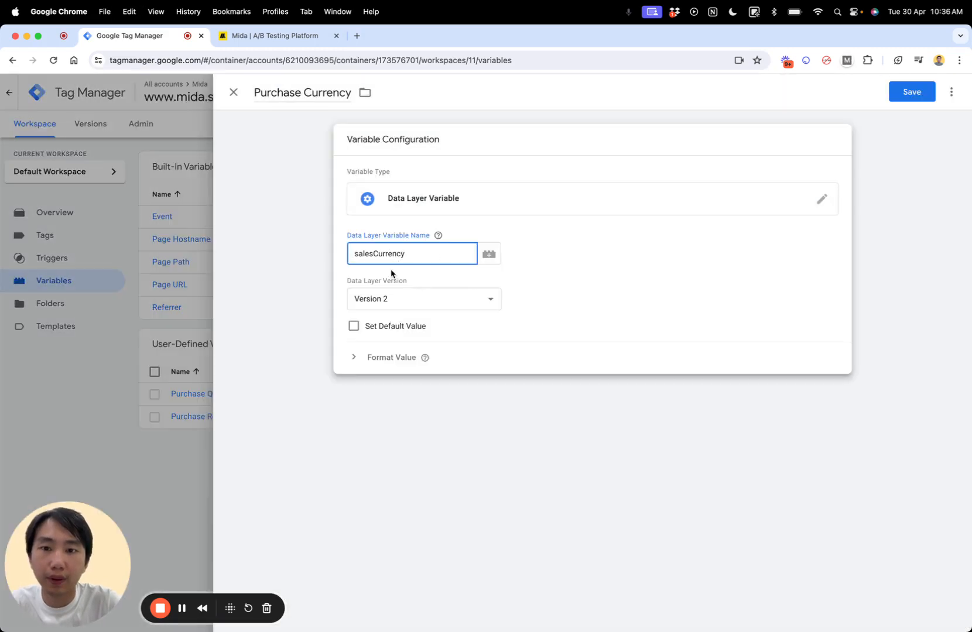
click(912, 95)
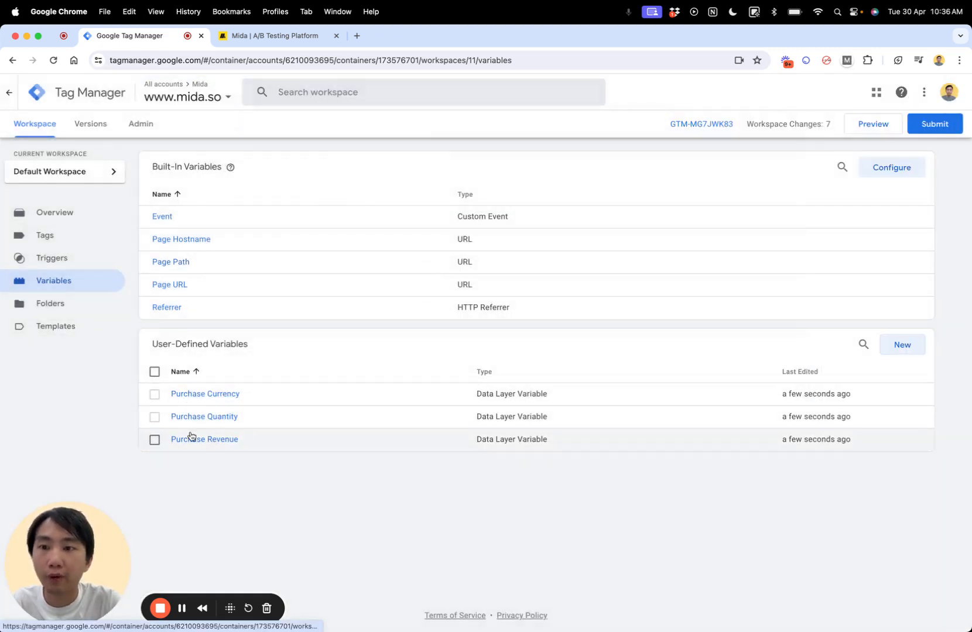
Create a new tag in the workspace and name it "Send Purchase Event To Mida".
click(41, 265)
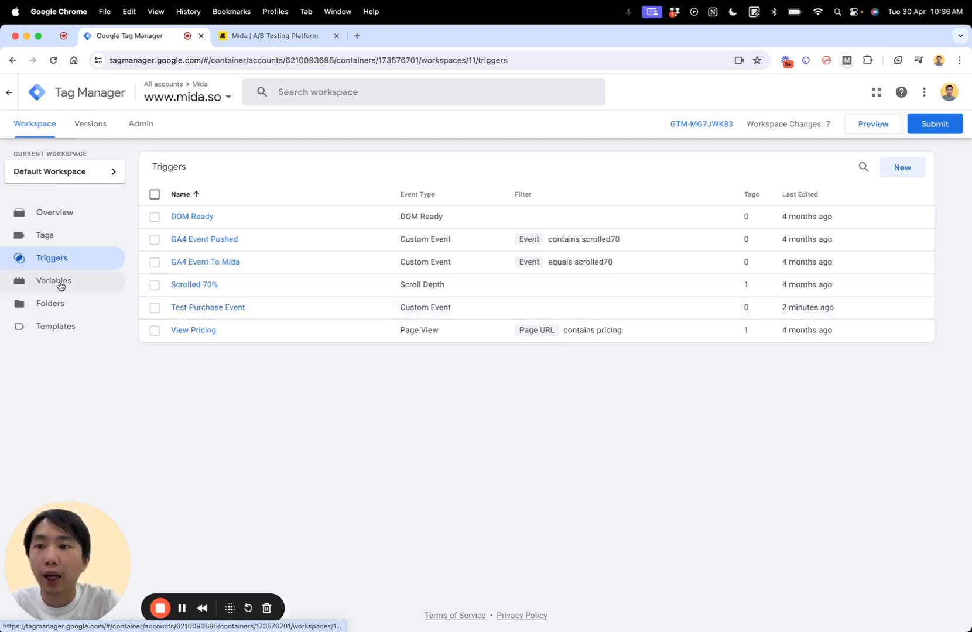
click(45, 237)
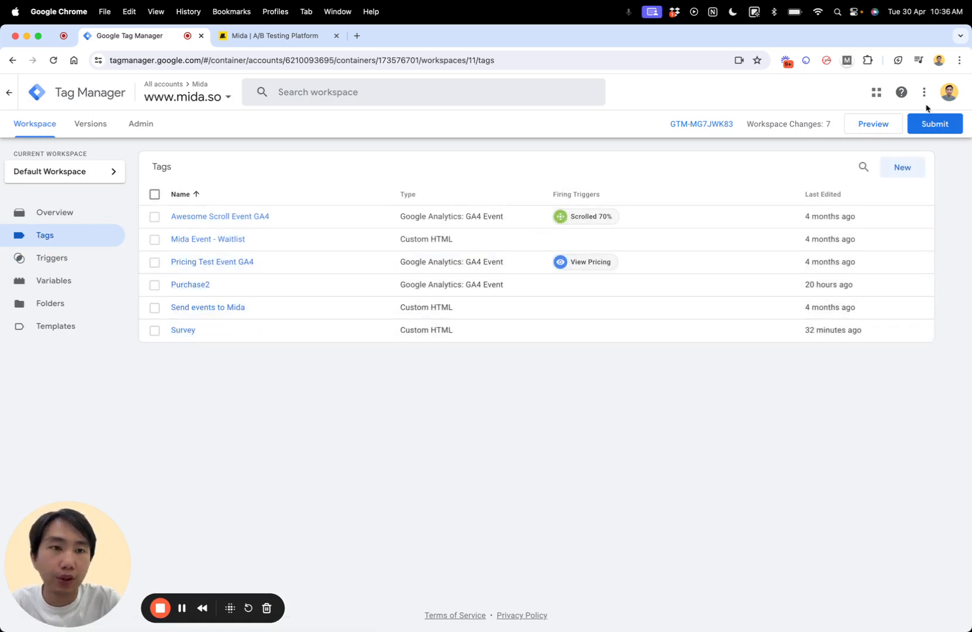
click(896, 166)
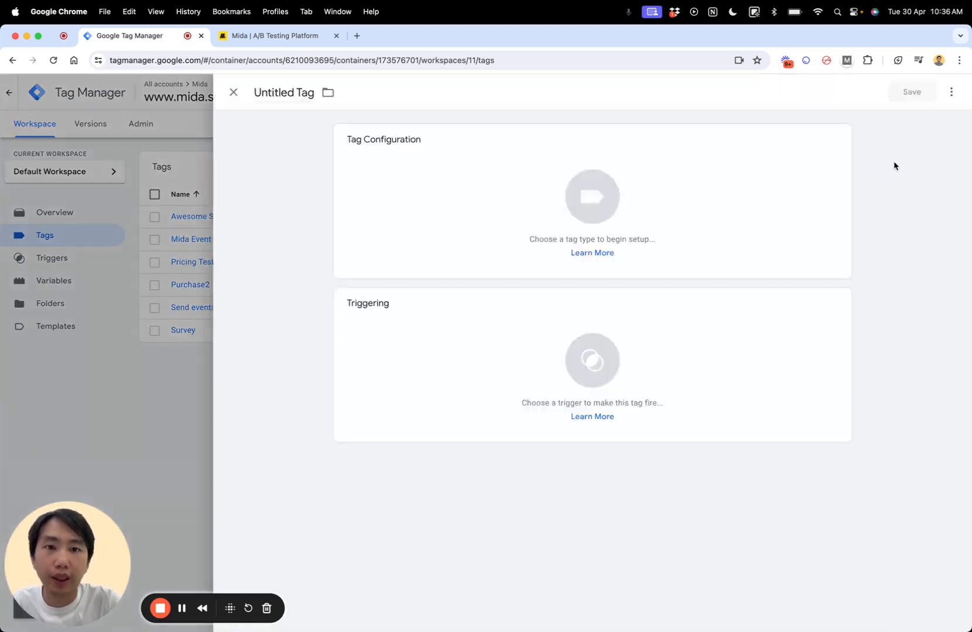
click(274, 91)
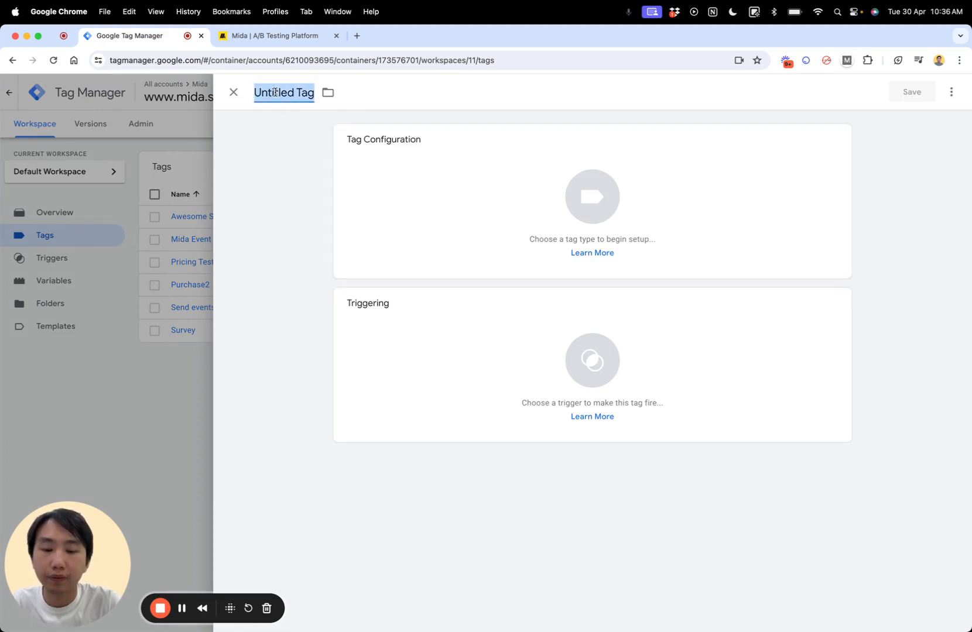
text(Send Purchase)
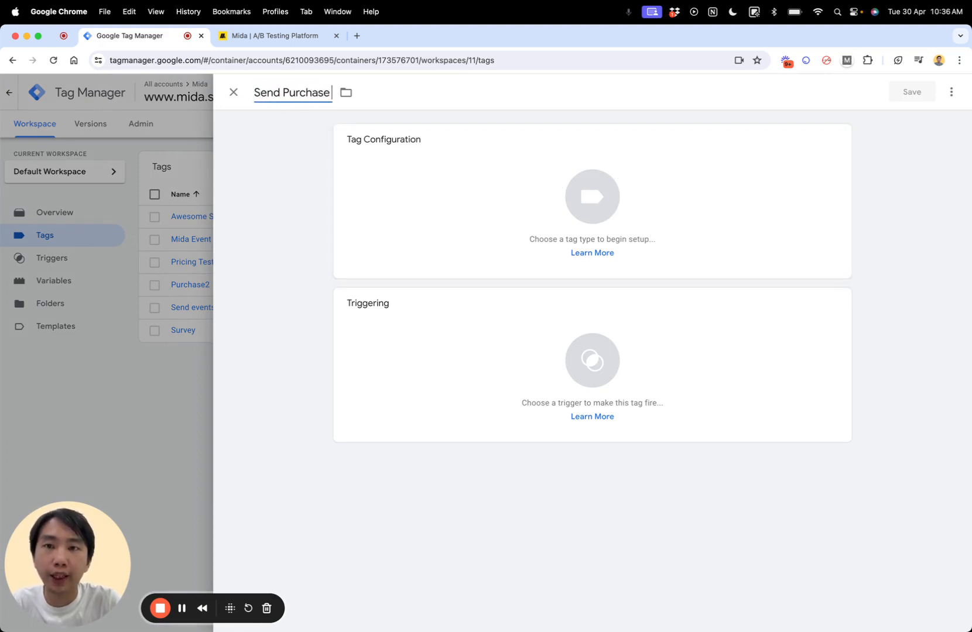
text( Event To Mi)
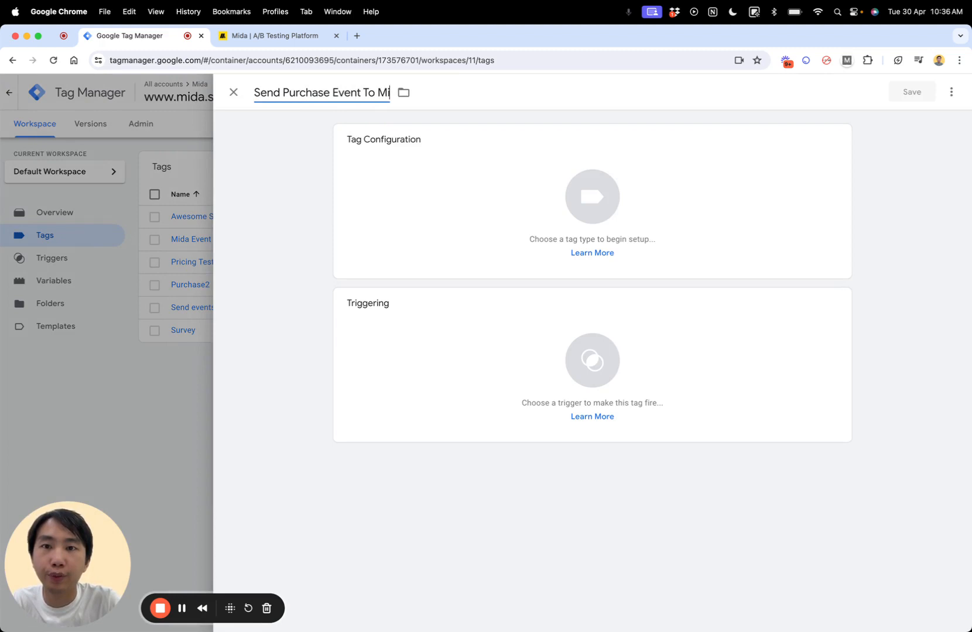
text(da)
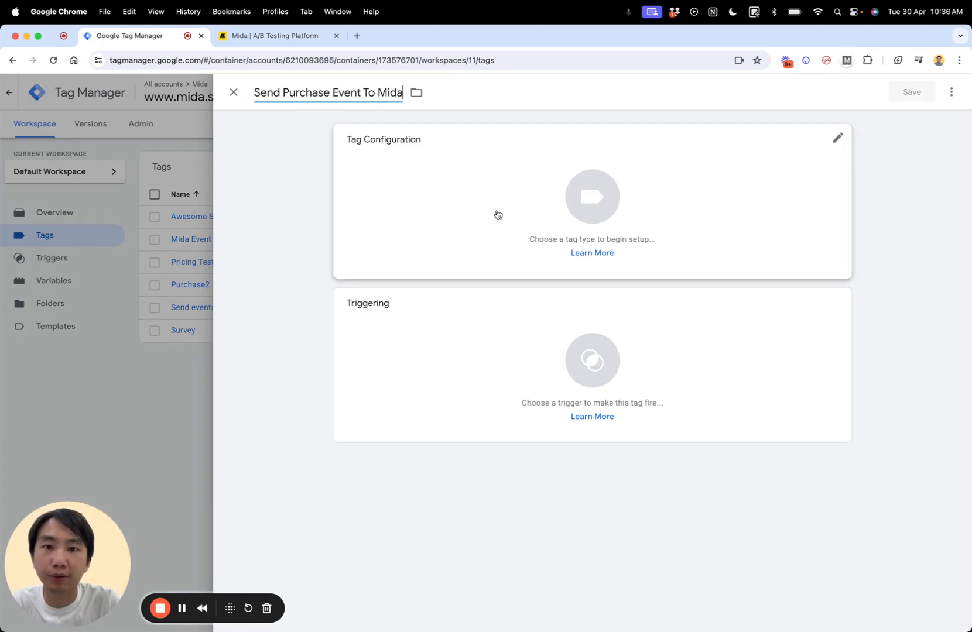
Assign the Test Purchase Event trigger to the tag and choose Custom HTML as its tag type.
click(463, 360)
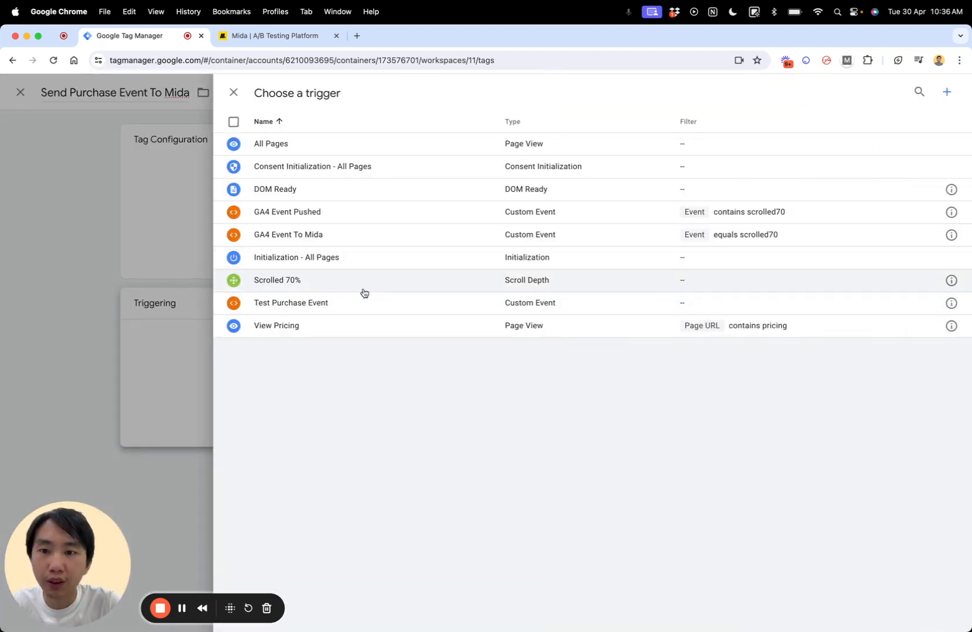
click(293, 302)
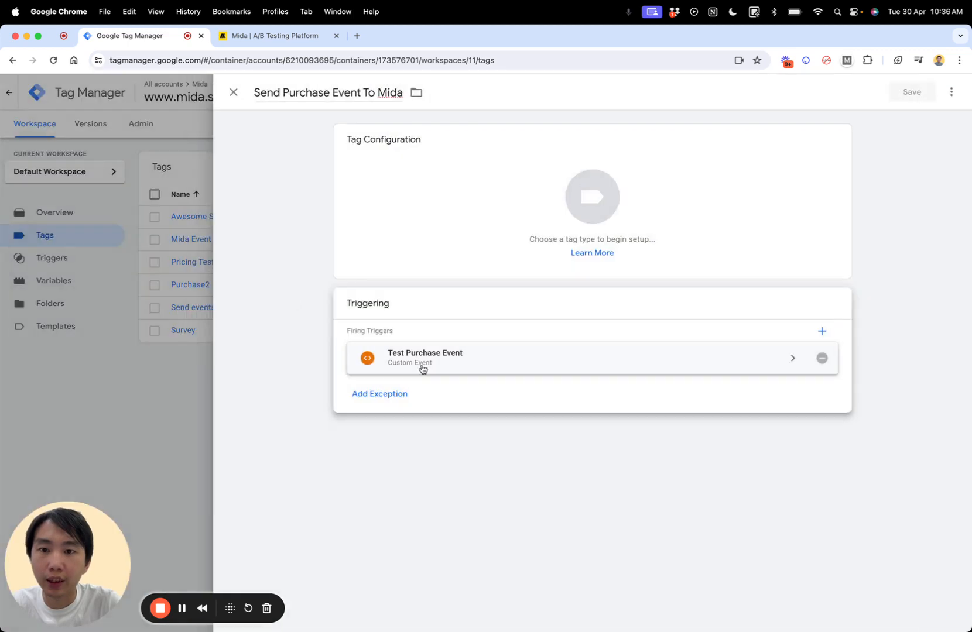
click(391, 211)
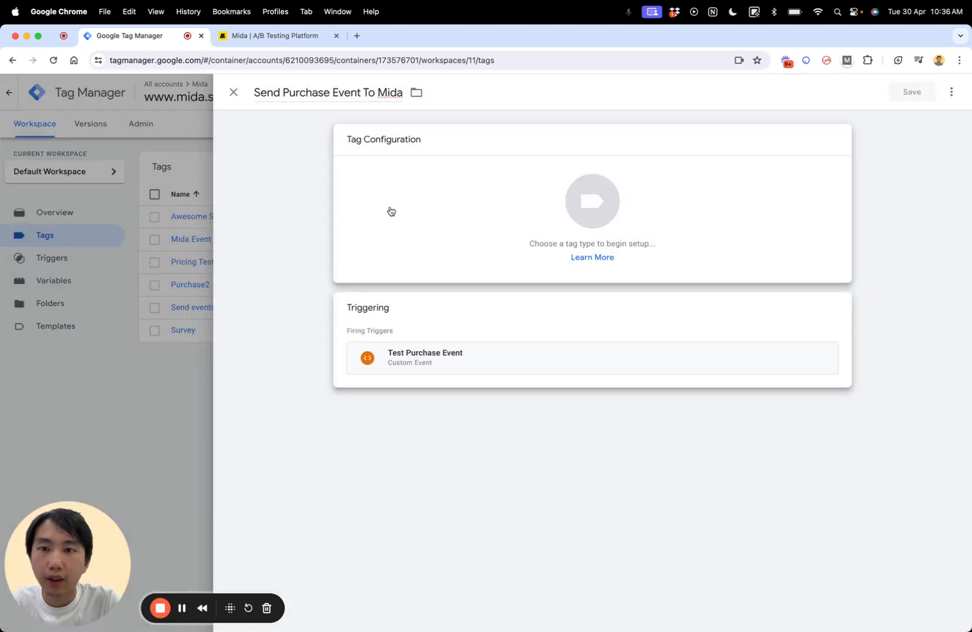
click(439, 188)
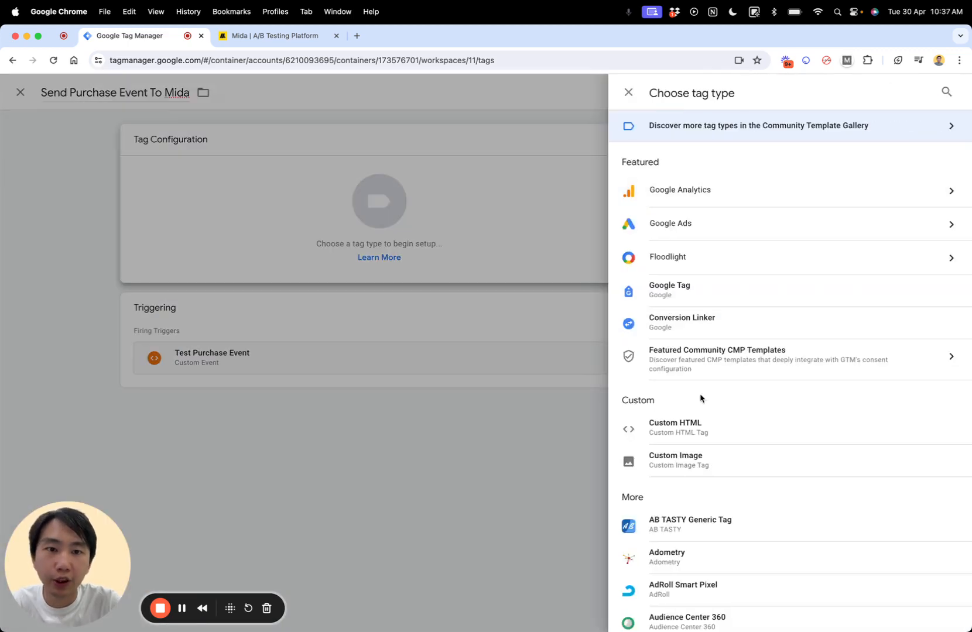
click(664, 429)
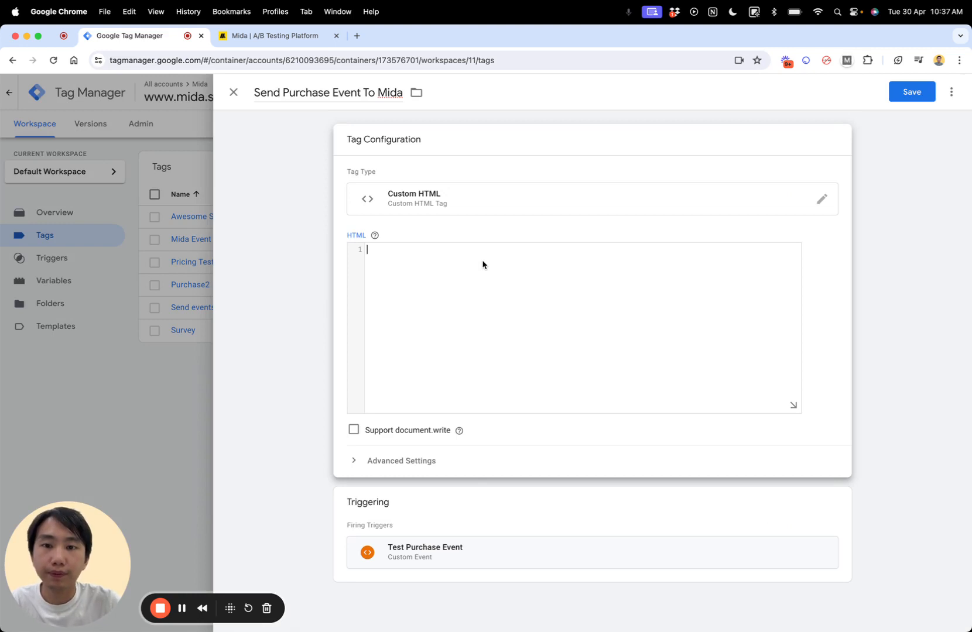
Copy the revenue goal tracking script from Mida's goal setup page and paste it into the tag's HTML code in Google Tag Manager.
click(482, 265)
text(<s)
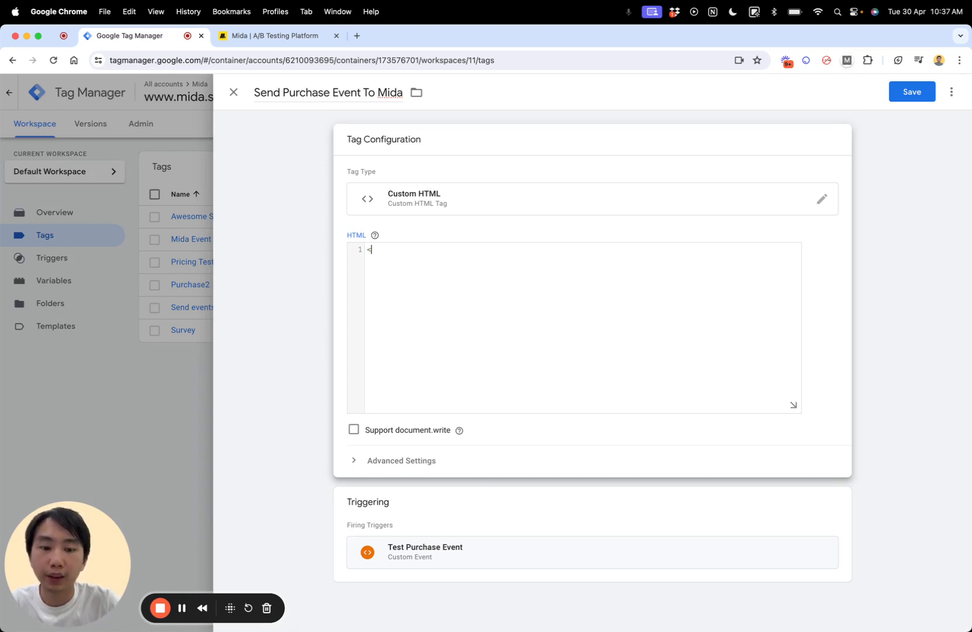
click(271, 36)
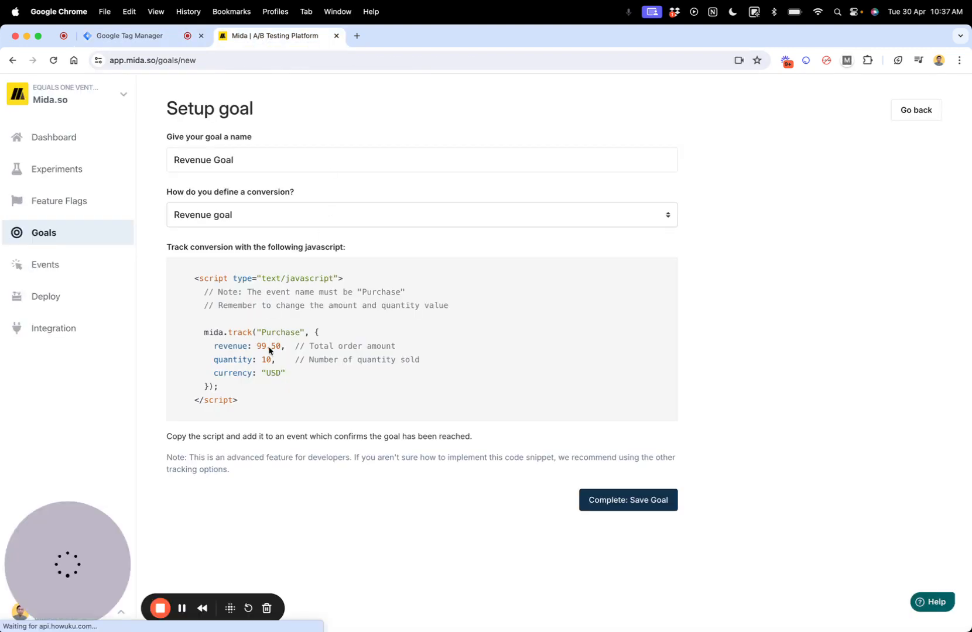
drag(195, 279, 233, 404)
key(super+c)
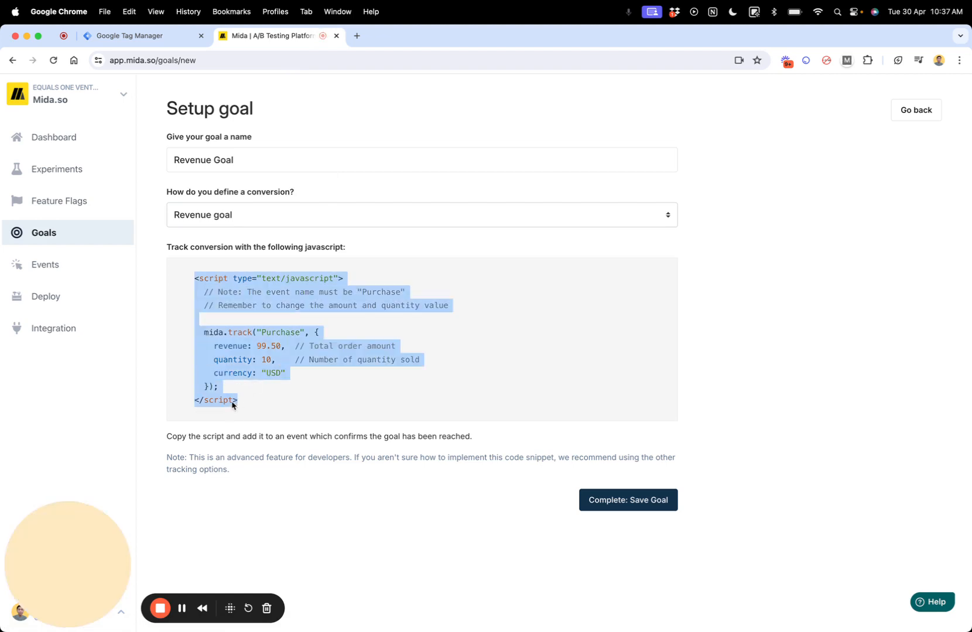
click(161, 39)
click(447, 268)
key(super+v)
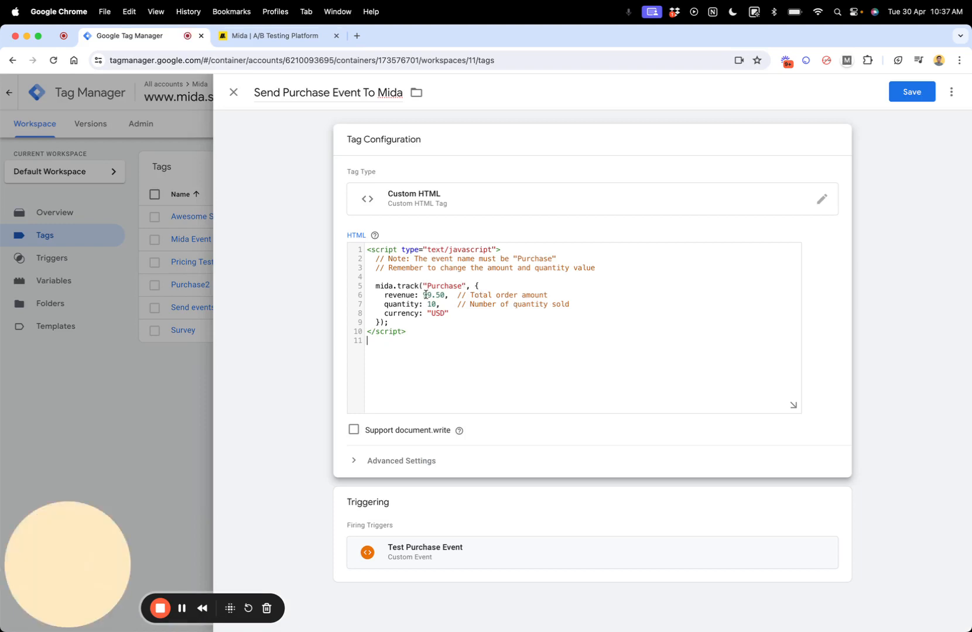
Replace the sample revenue amount in the mida.track call with the {{Purchase Revenue}} variable.
drag(424, 295, 442, 295)
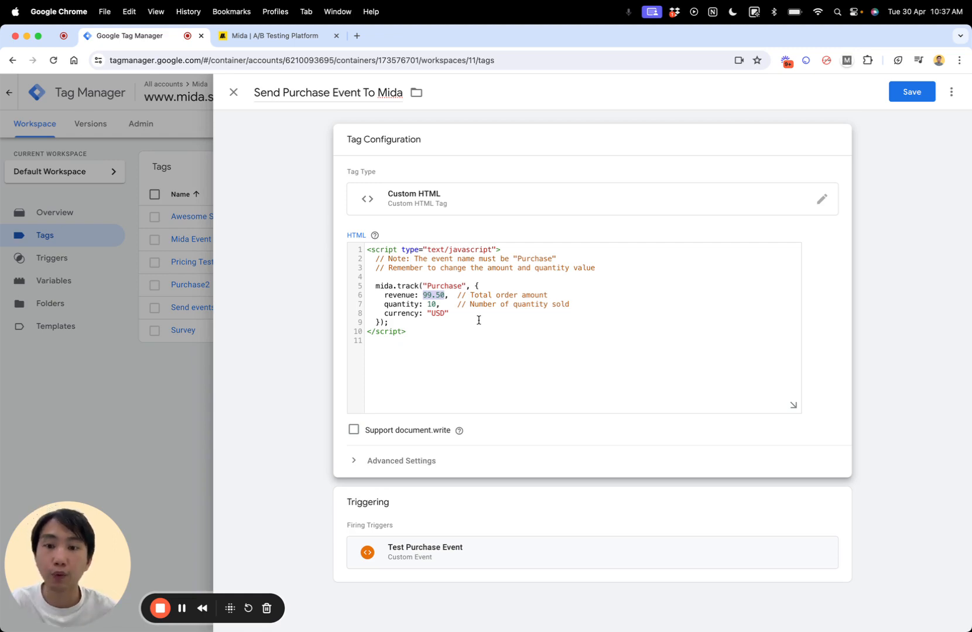
key(BackSpace)
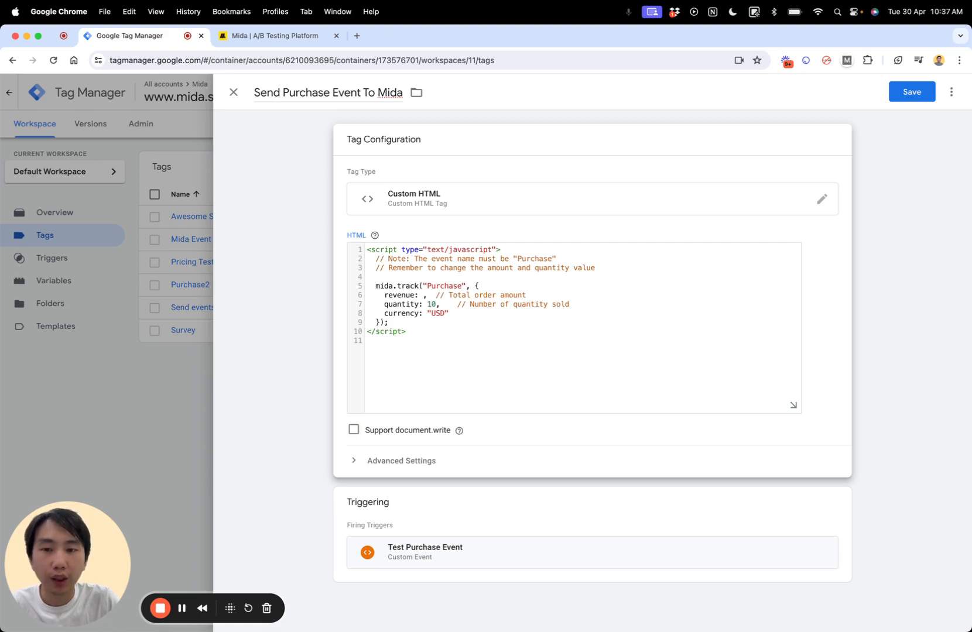
text({{}})
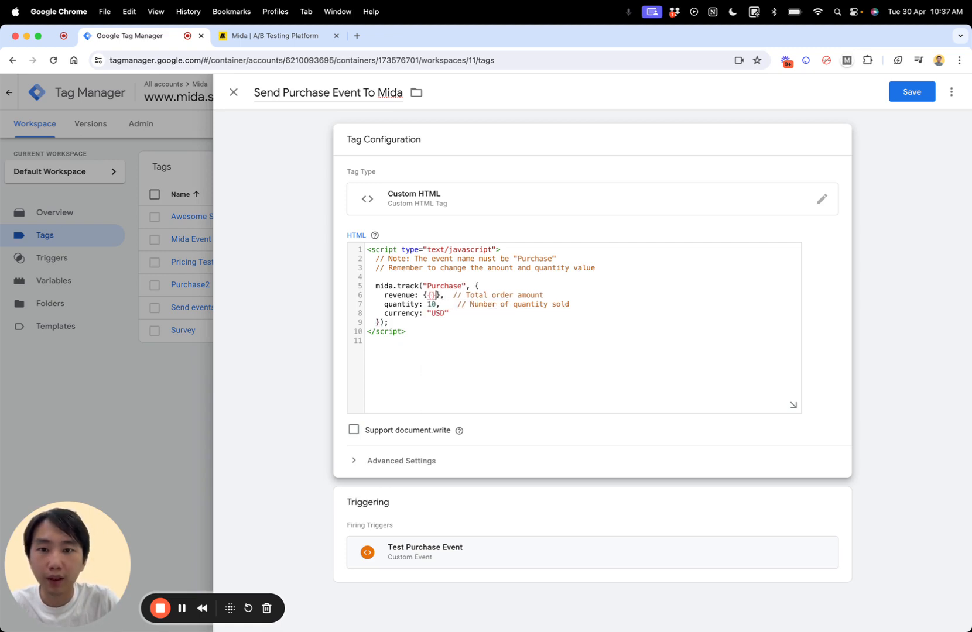
key(BackSpace)
key(BackSpace)
key(BackSpace)
key(BackSpace)
text({{)
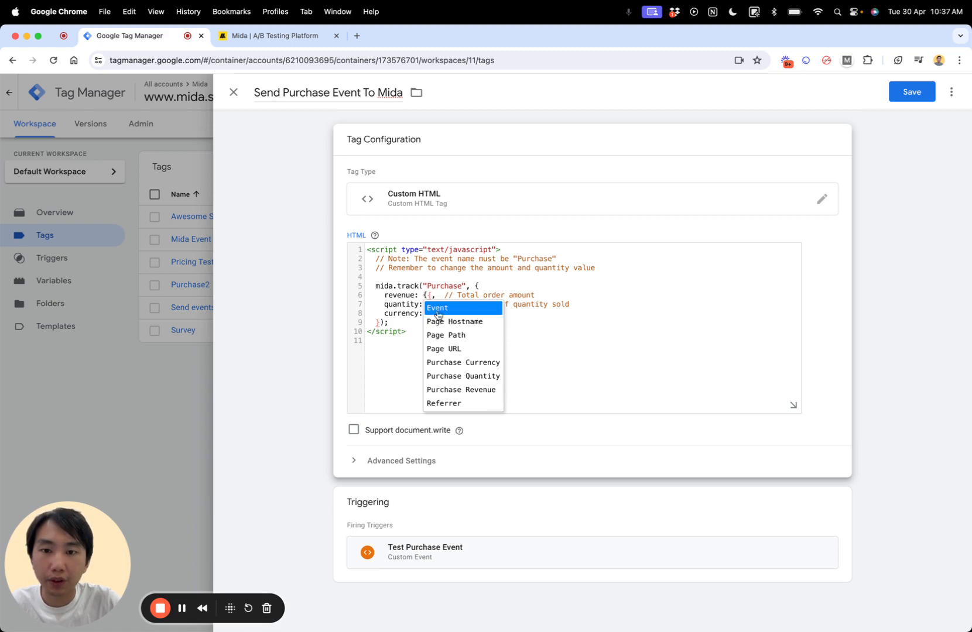
click(466, 390)
Replace the sample quantity in the mida.track call with the {{Purchase Quantity}} variable.
double_click(431, 303)
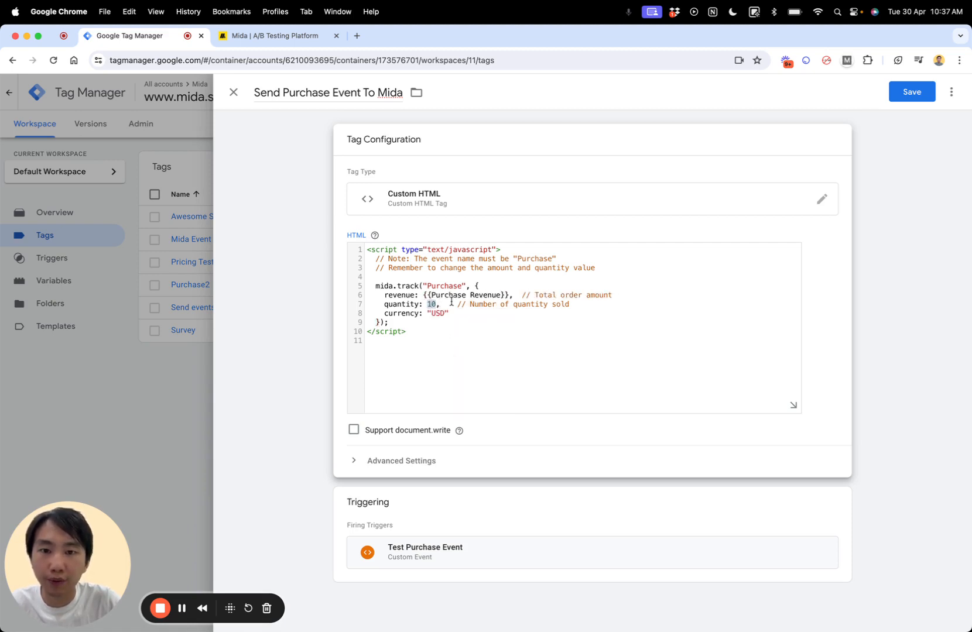
key(BackSpace)
text({{)
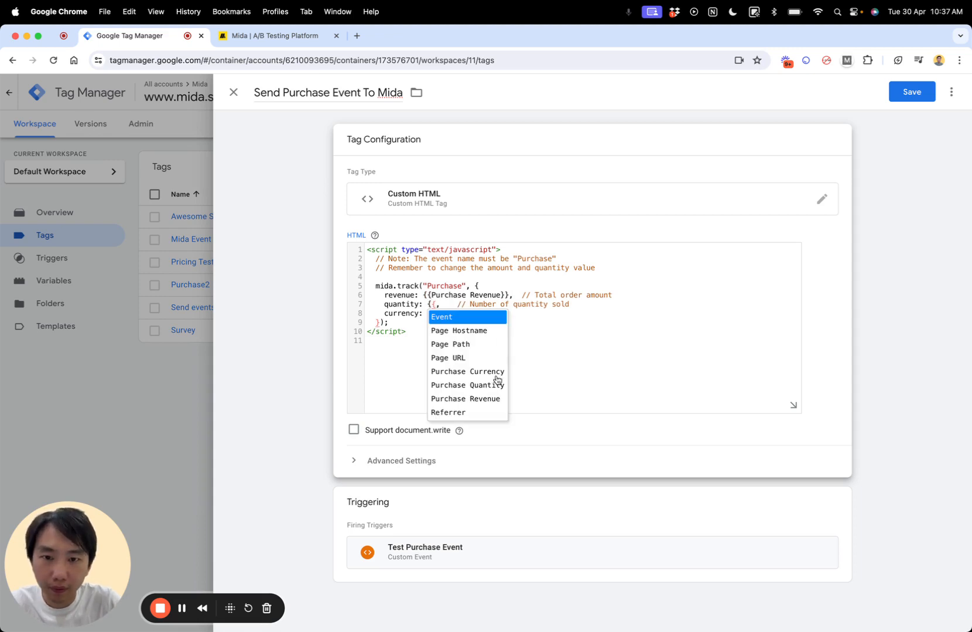
click(469, 388)
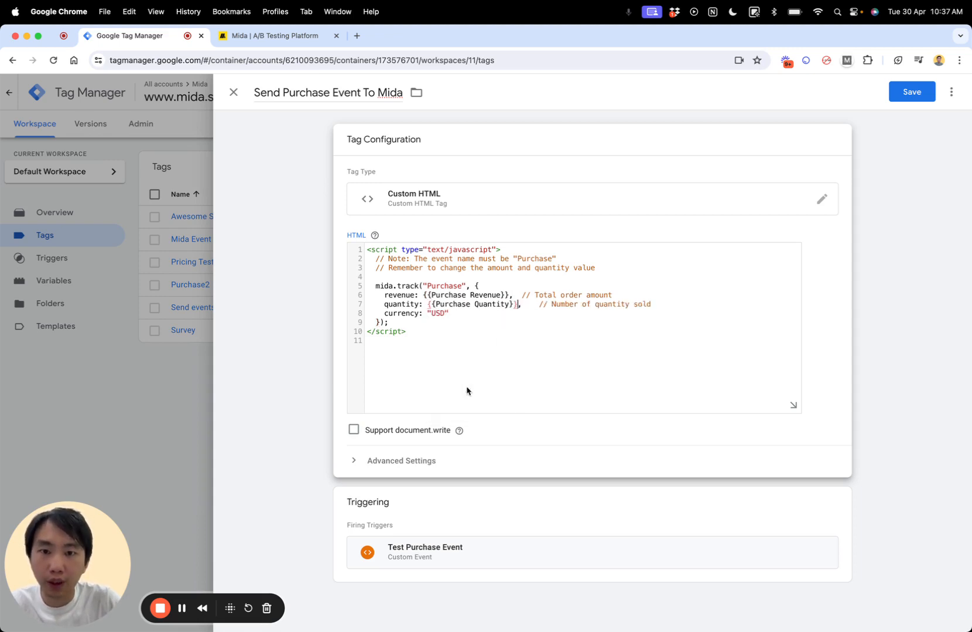
Replace USD inside the currency quotes of the mida.track call with the {{Purchase Currency}} variable.
double_click(436, 314)
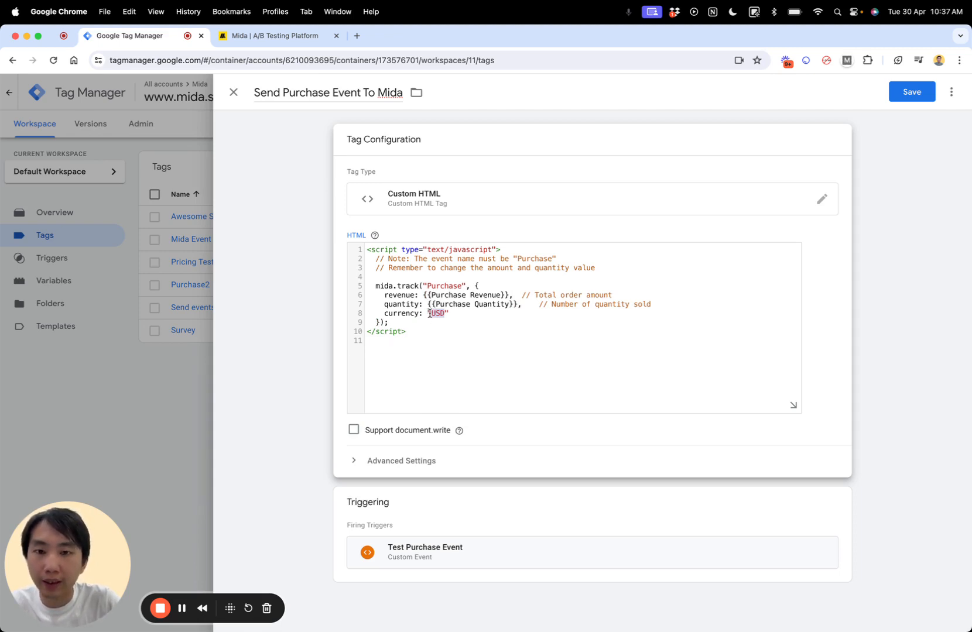
text({{)
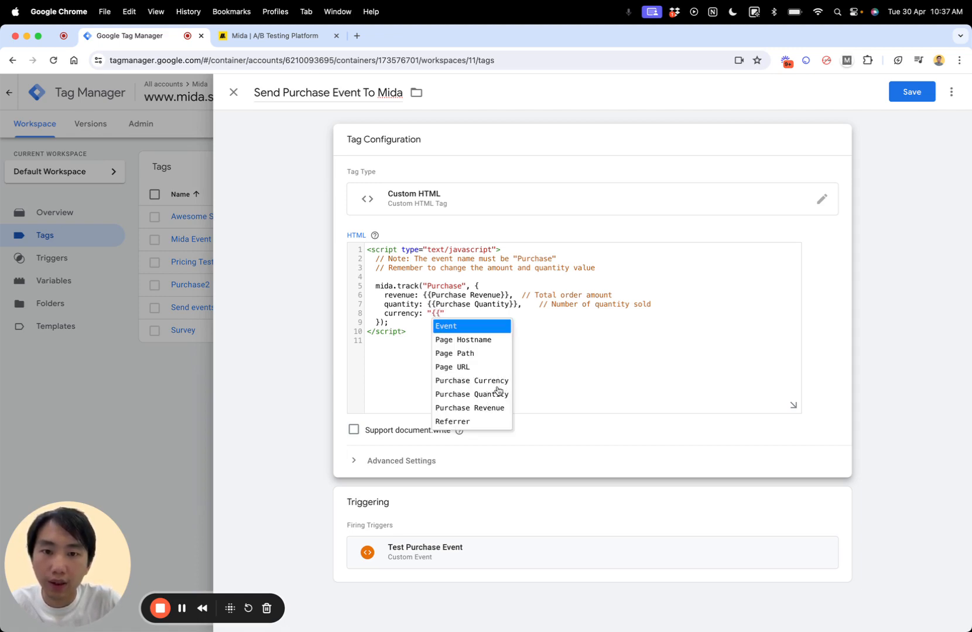
click(480, 381)
click(481, 331)
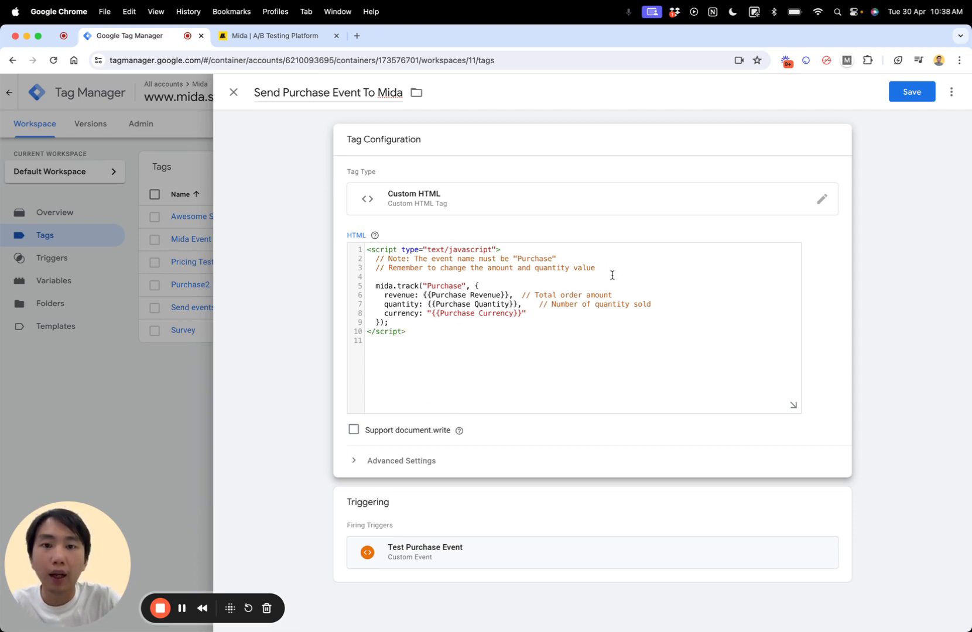
Replace the two comment lines above mida.track with a console.log call containing a copy of its revenue, quantity and currency object.
drag(604, 270, 363, 259)
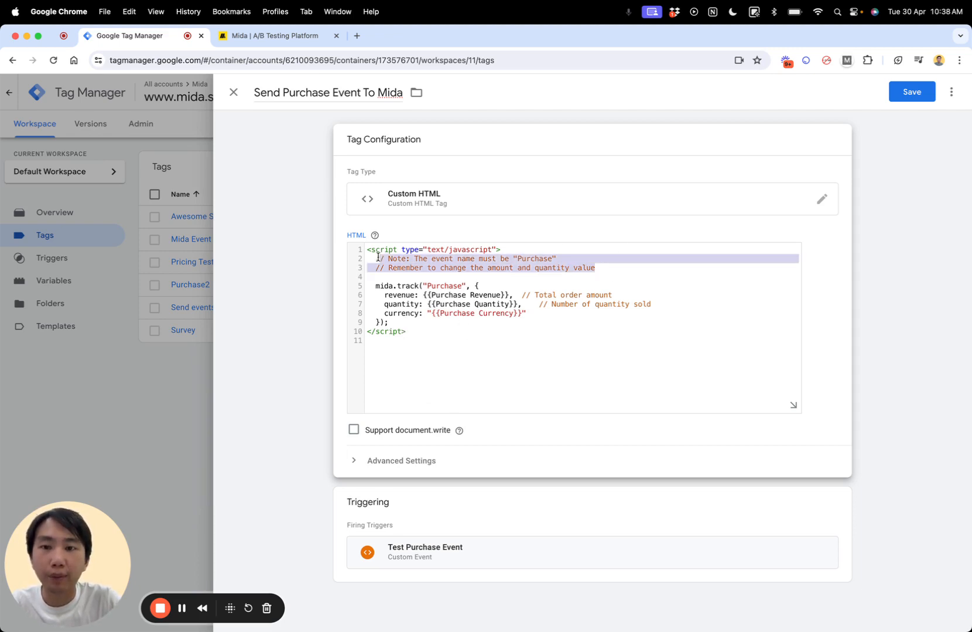
key(BackSpace)
key(Return)
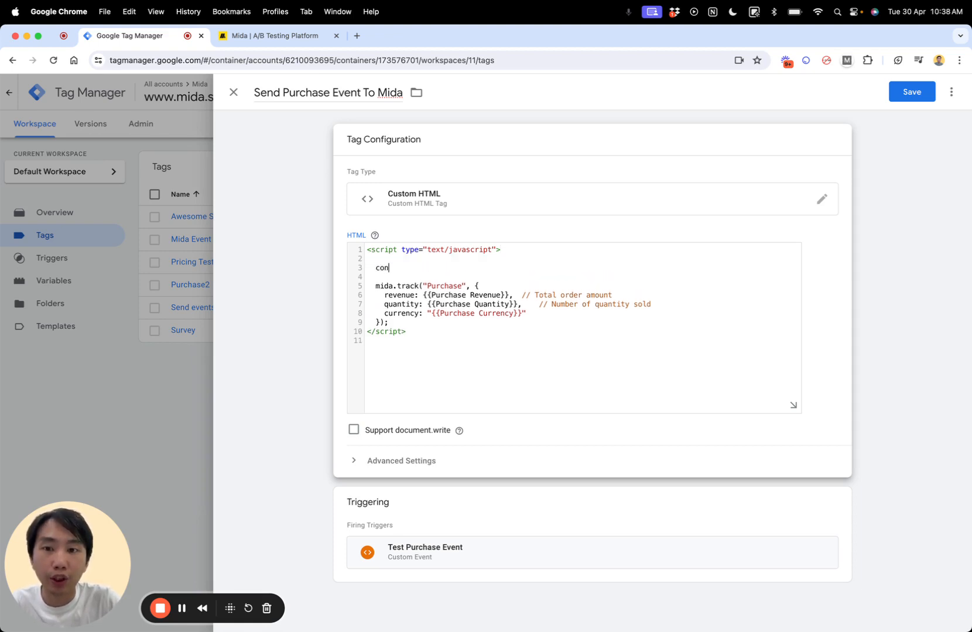
text(console.log()
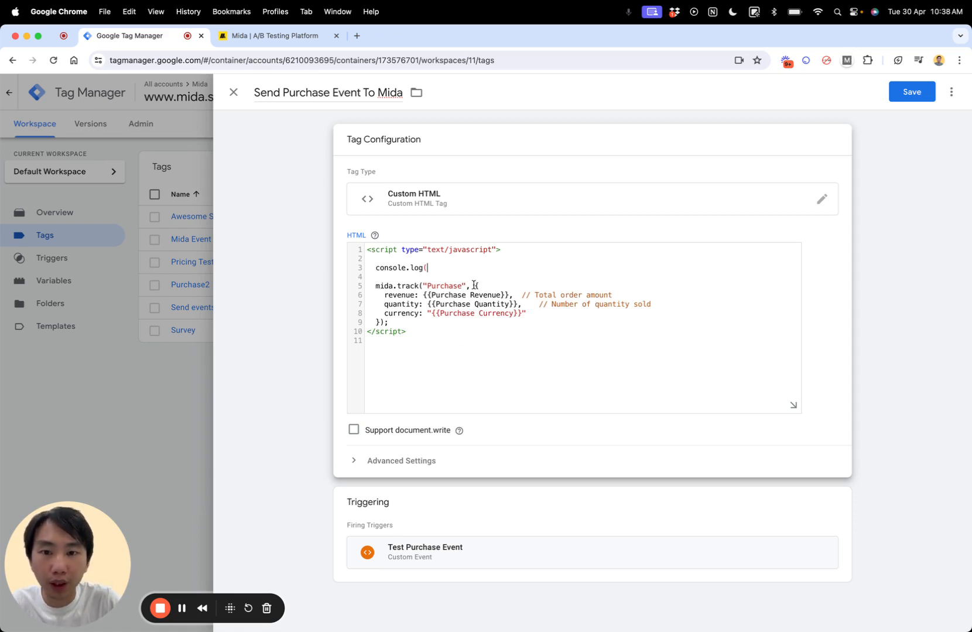
drag(475, 285, 379, 320)
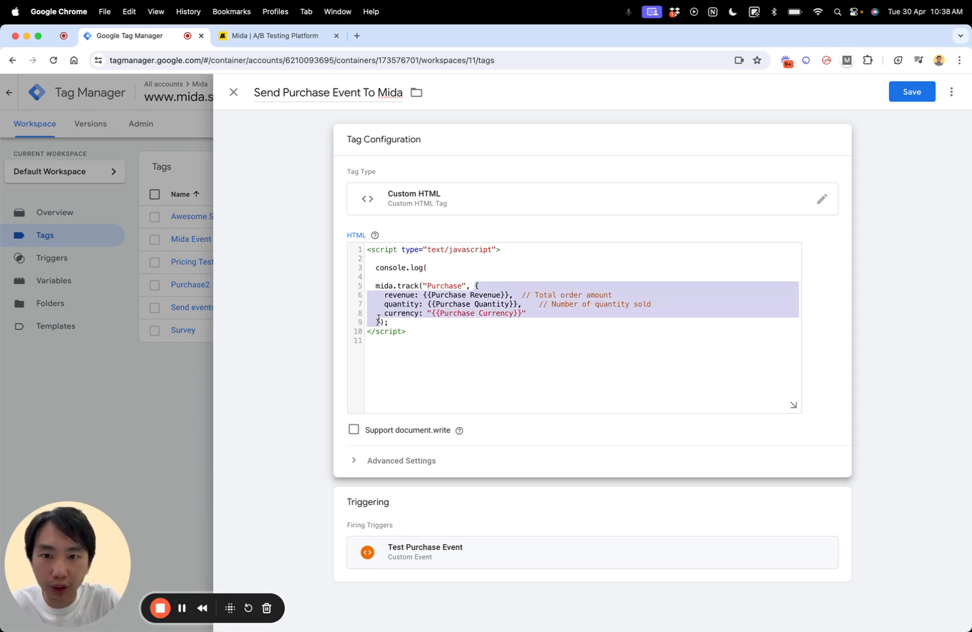
click(441, 266)
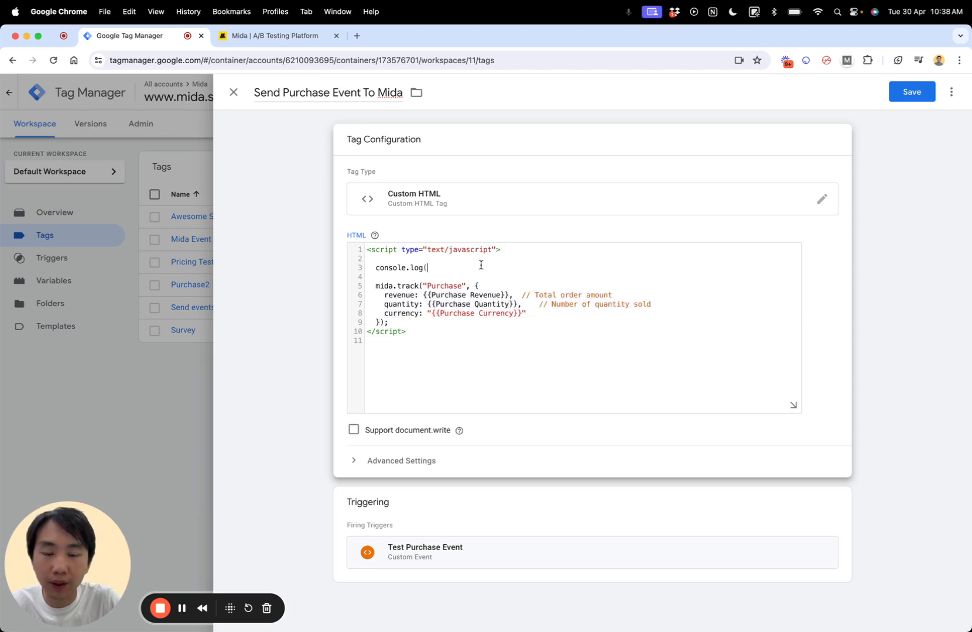
text();)
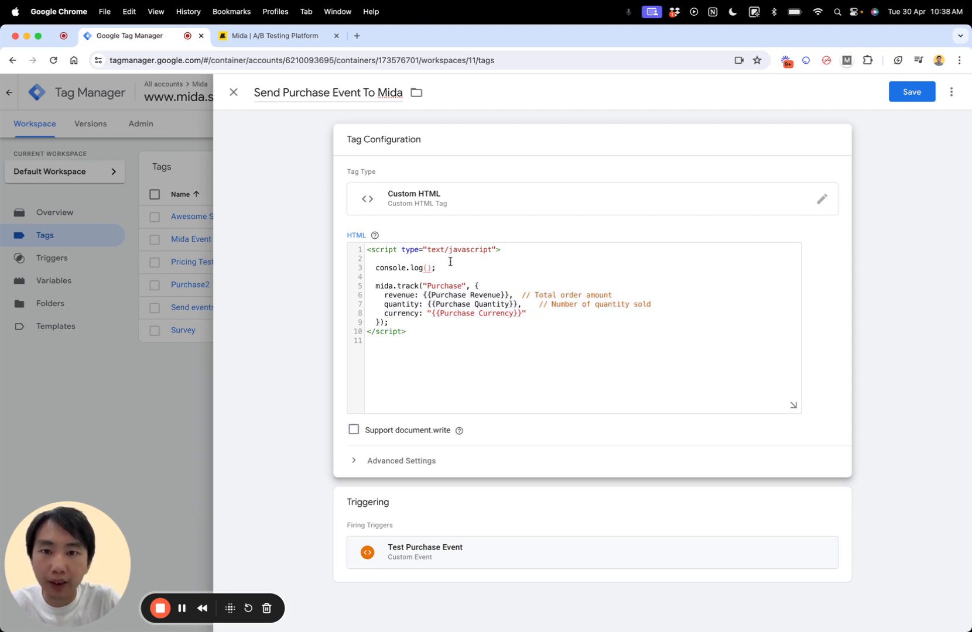
text({     revenue: {{Purchase Revenue}},  // Total order amount     quantity: {{Purchase Quantity}},    // Number of quantity sold     currency: "{{Purchase Currency}}"   })
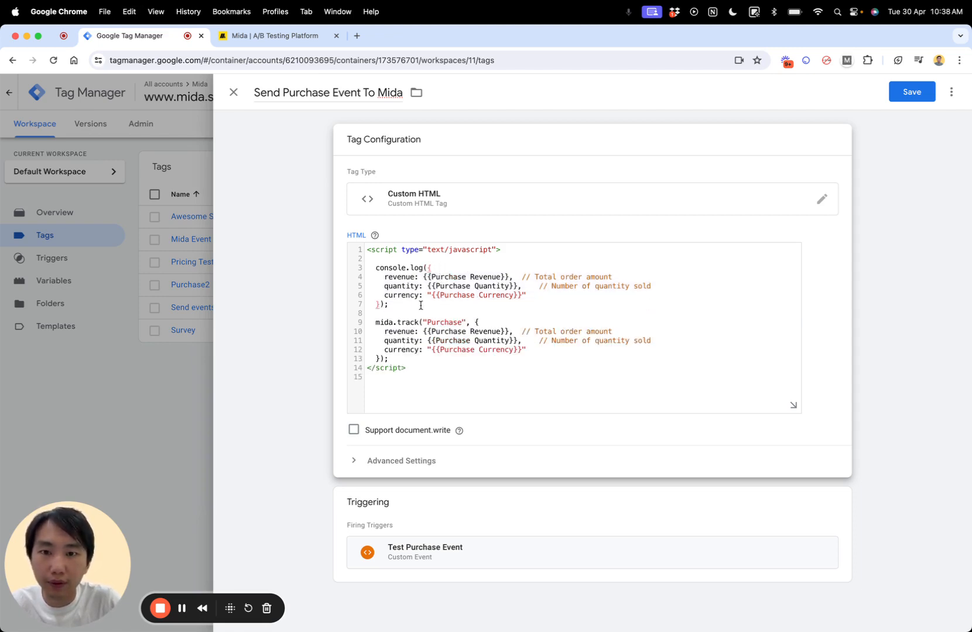
Add a console.log line reading "It is working - send event to Mida" above the existing console.log, and save the tag.
click(507, 258)
key(Return)
text(c)
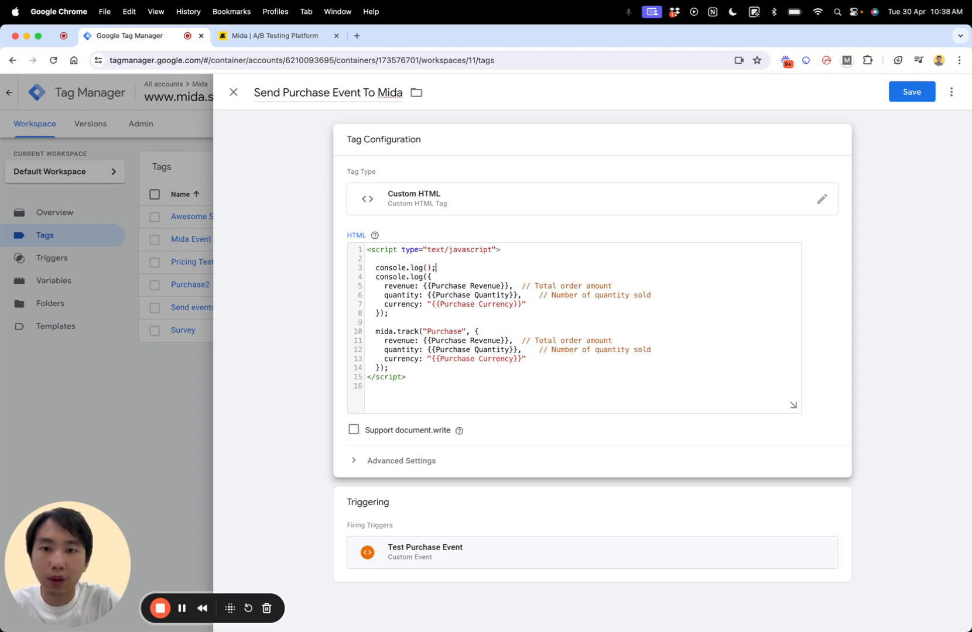
text(onsole.log(")
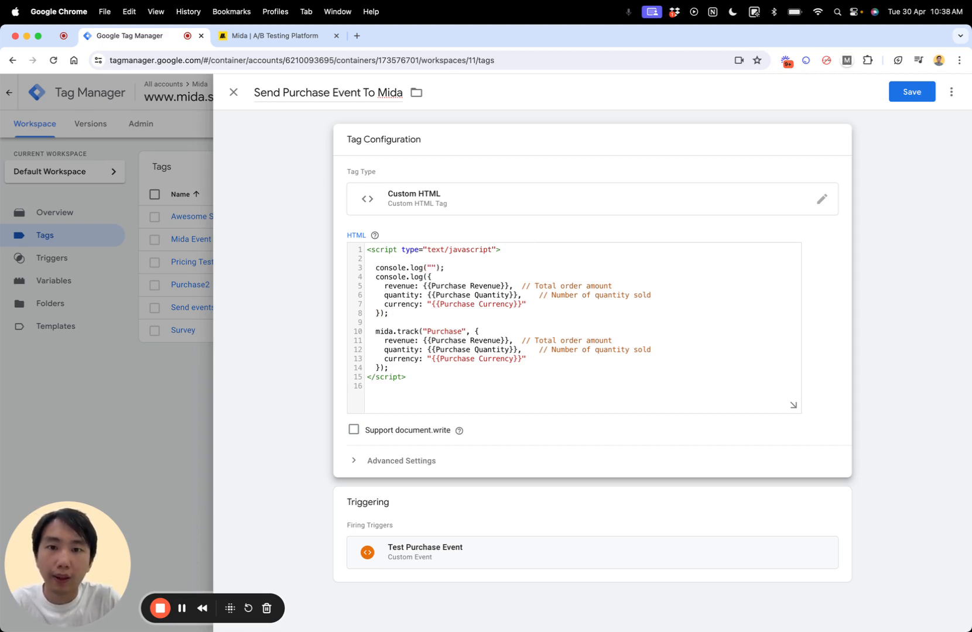
text(It is )
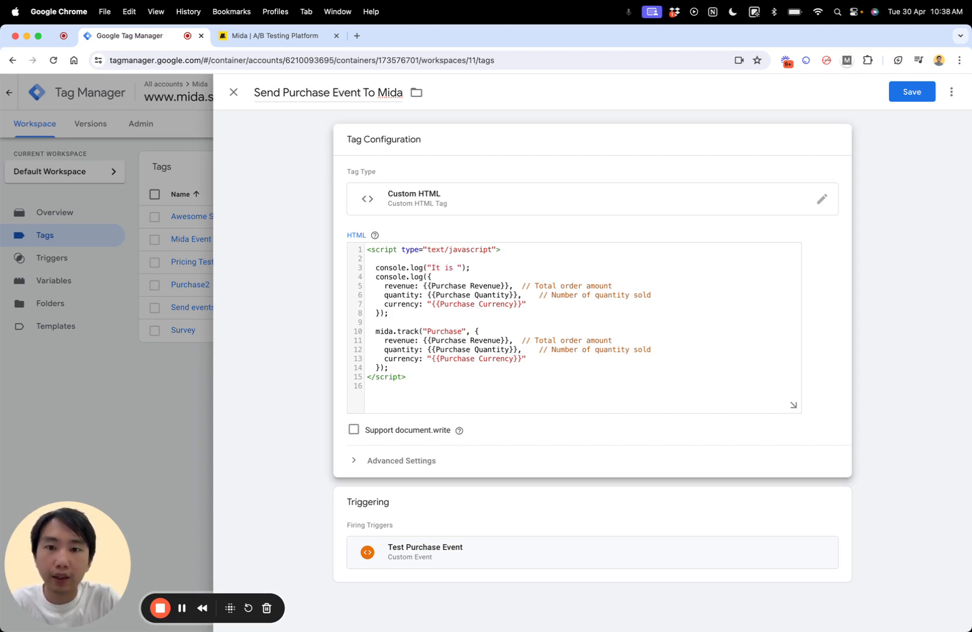
text(working)
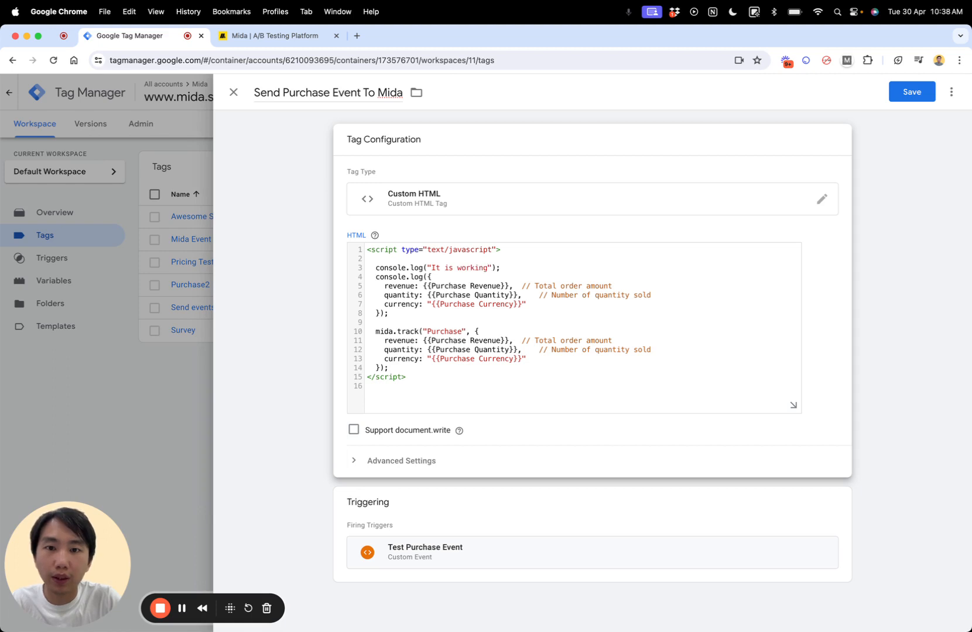
text( - send )
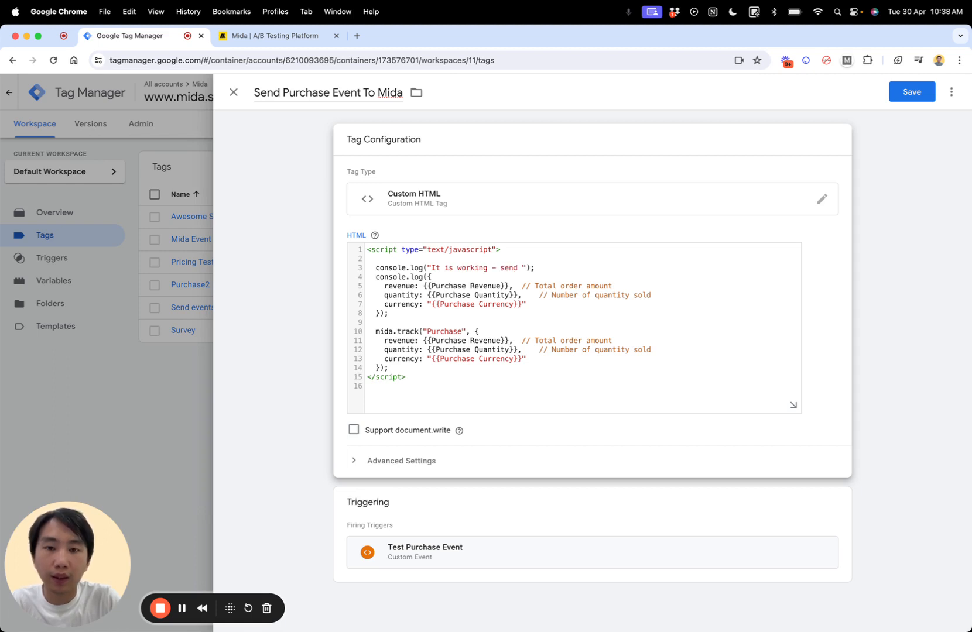
text(event to Mida)
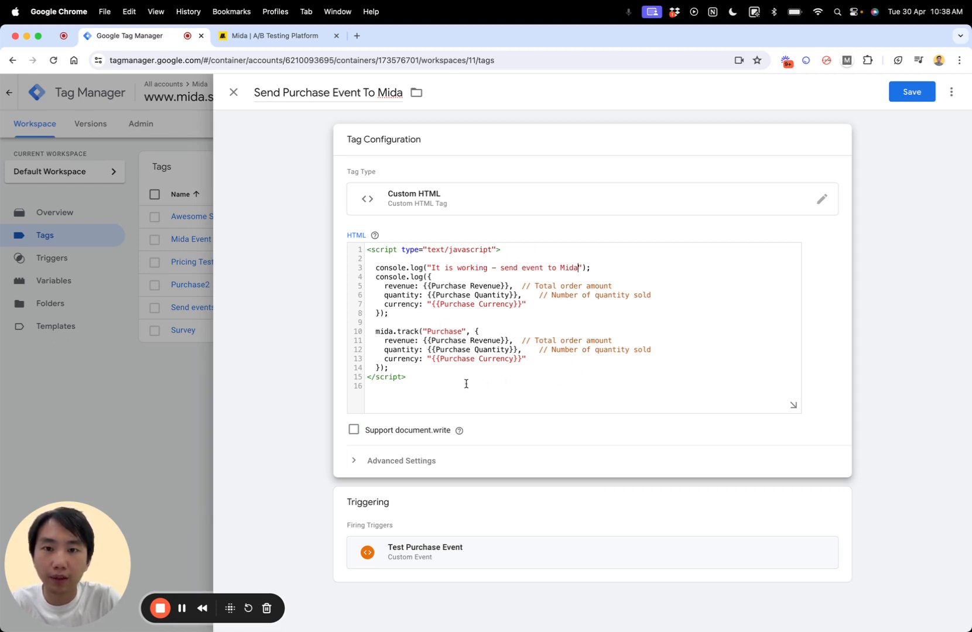
click(916, 92)
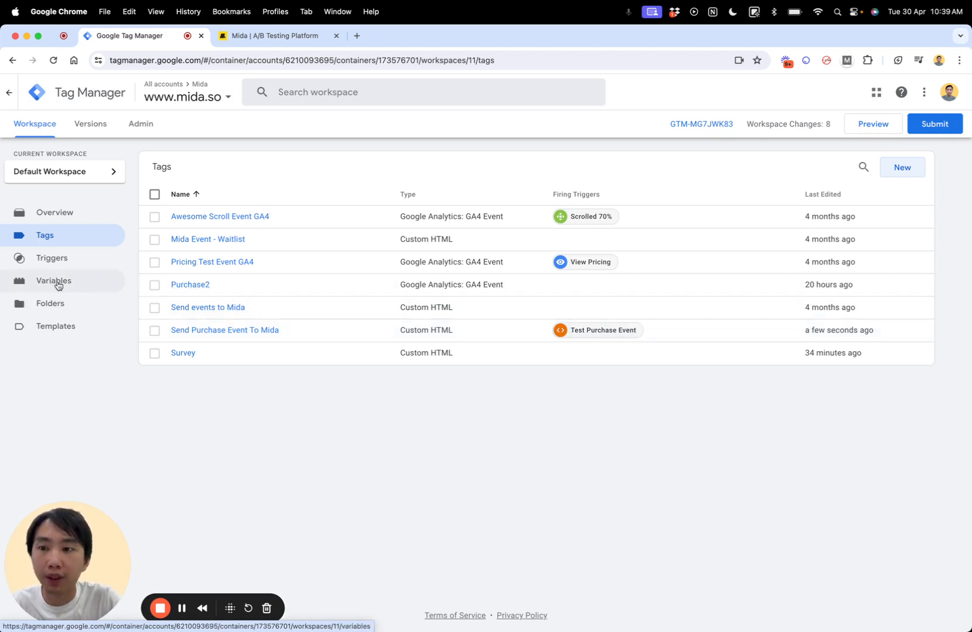
Switch to Visual Studio Code, review the event and sales keys of the example dataLayer.push, and return to Google Tag Manager.
key(super+Tab)
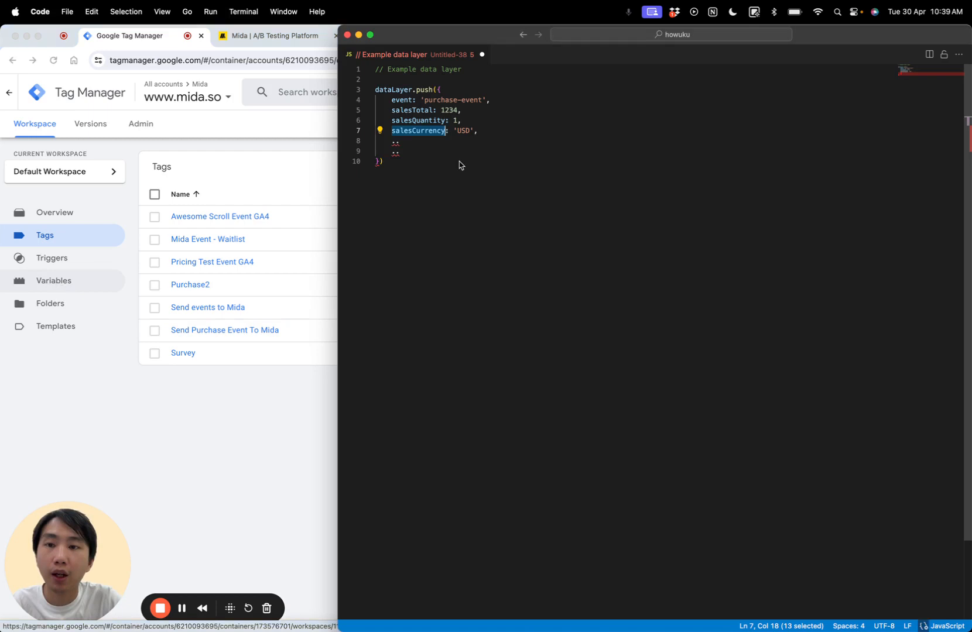
click(415, 120)
double_click(403, 91)
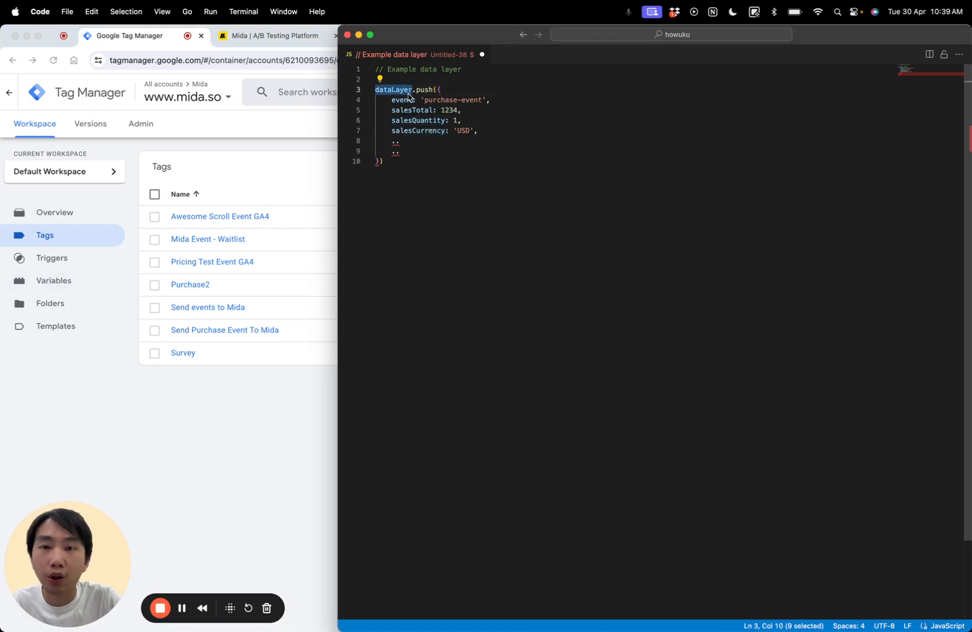
drag(377, 100, 418, 134)
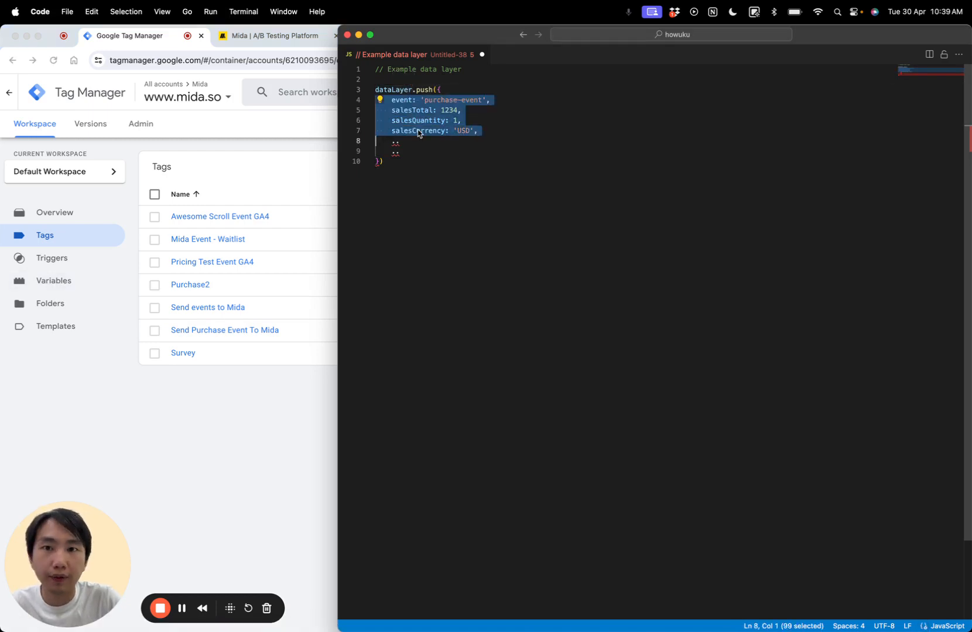
double_click(419, 134)
click(260, 442)
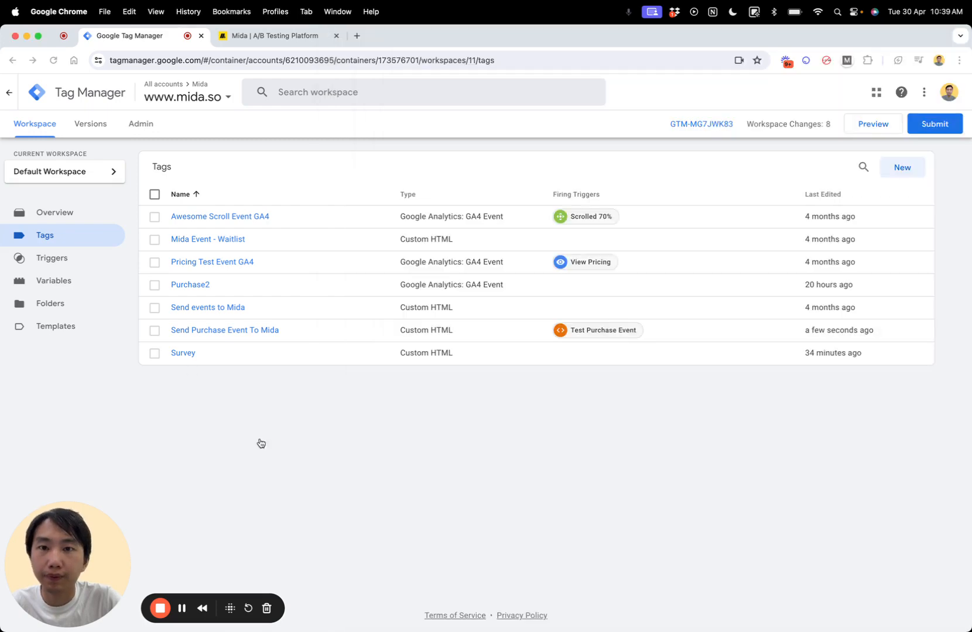
Publish the workspace changes to the Live environment without a version name or description, and close the version summary.
click(937, 123)
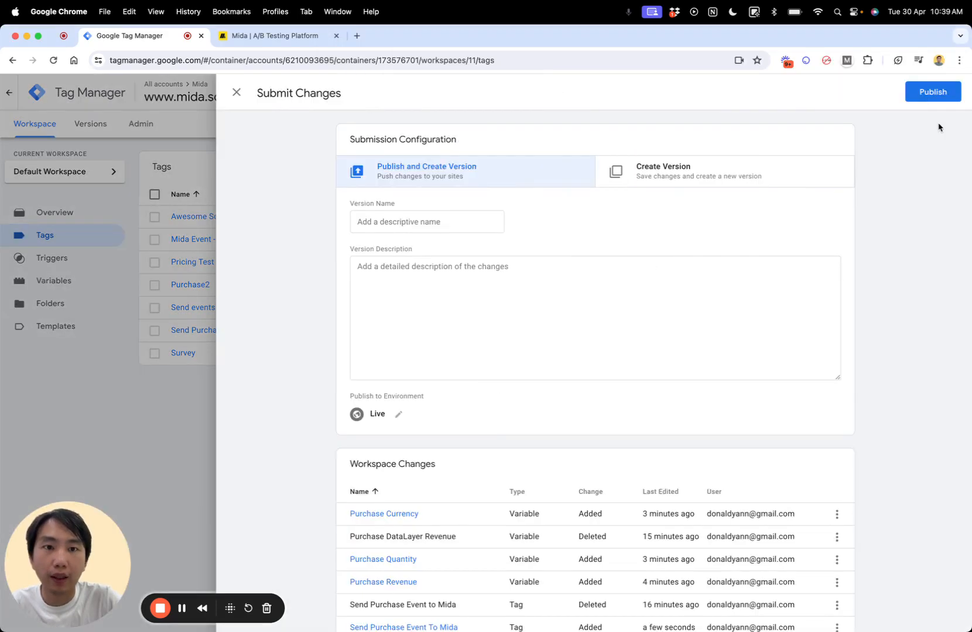
click(941, 93)
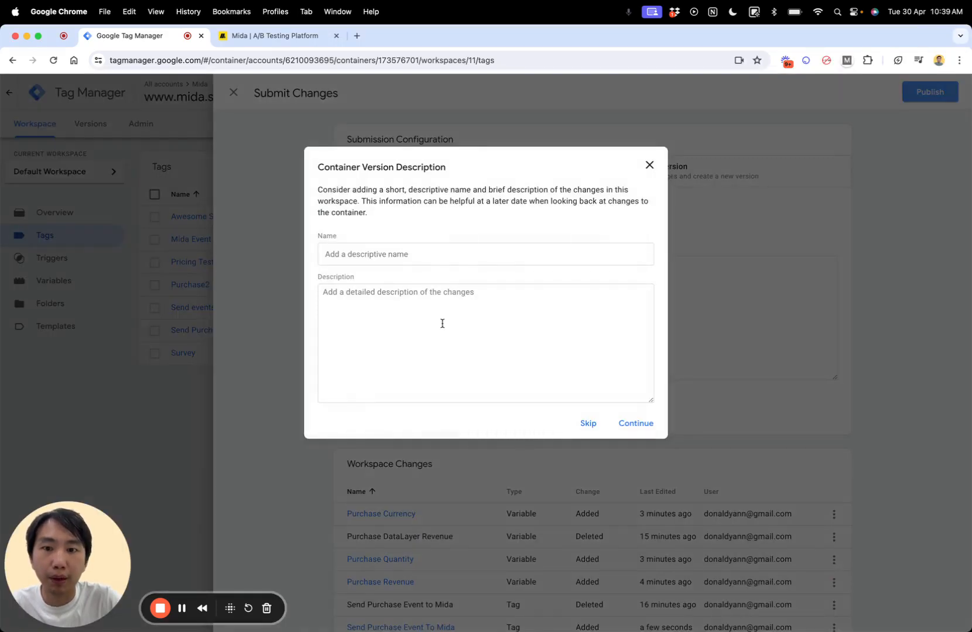
click(586, 423)
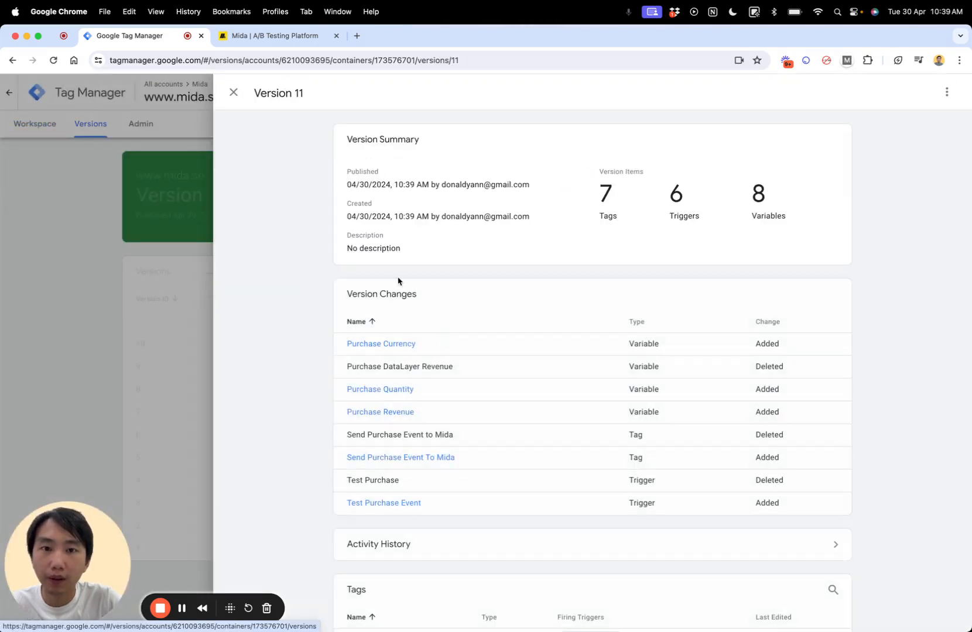
click(108, 246)
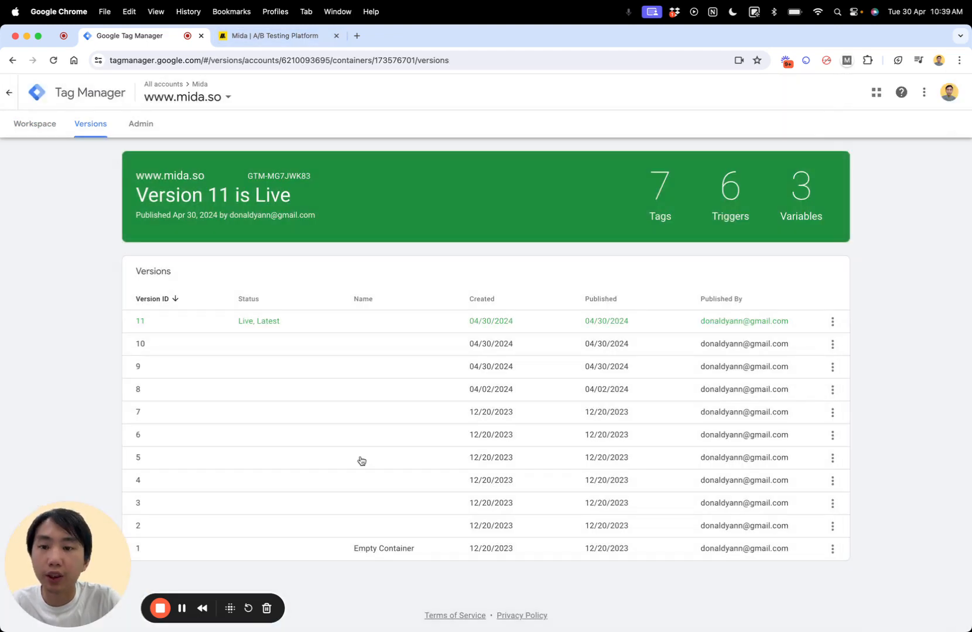
Switch to Visual Studio Code, delete the two placeholder dot lines from the example data layer, and copy the whole dataLayer.push call.
key(super+Tab)
drag(403, 151, 361, 142)
key(BackSpace)
key(BackSpace)
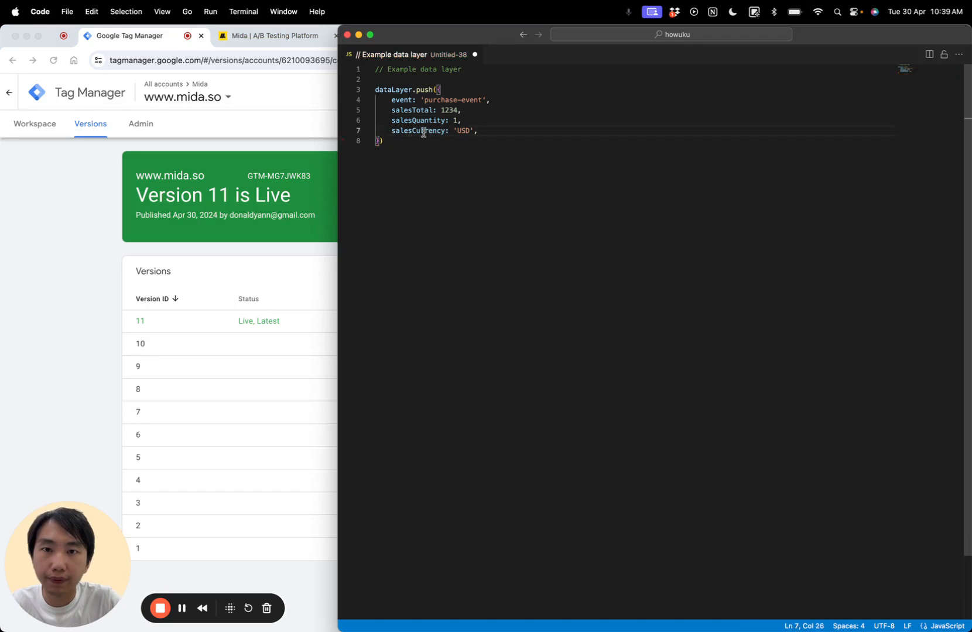
drag(423, 141, 373, 90)
key(super+c)
Switch to Chrome and open the mida.so website in a new browser tab.
click(325, 36)
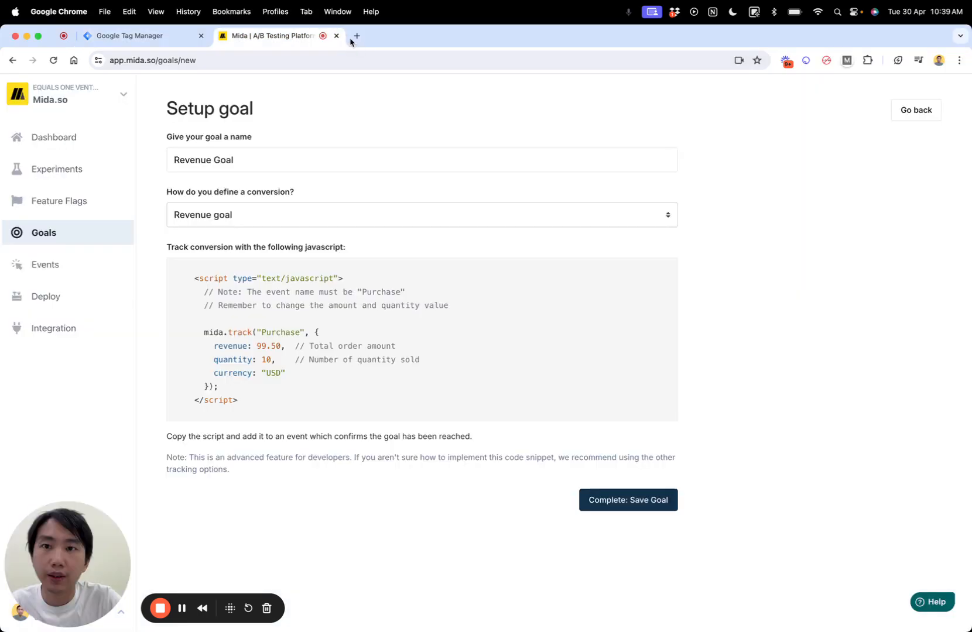
click(356, 35)
text(mid)
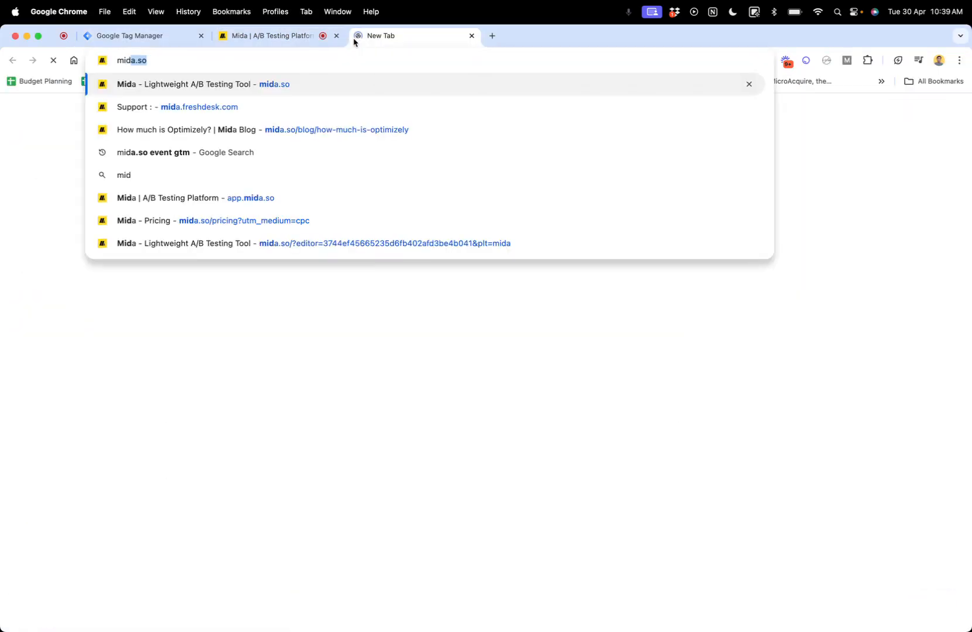
text(a.so)
key(Return)
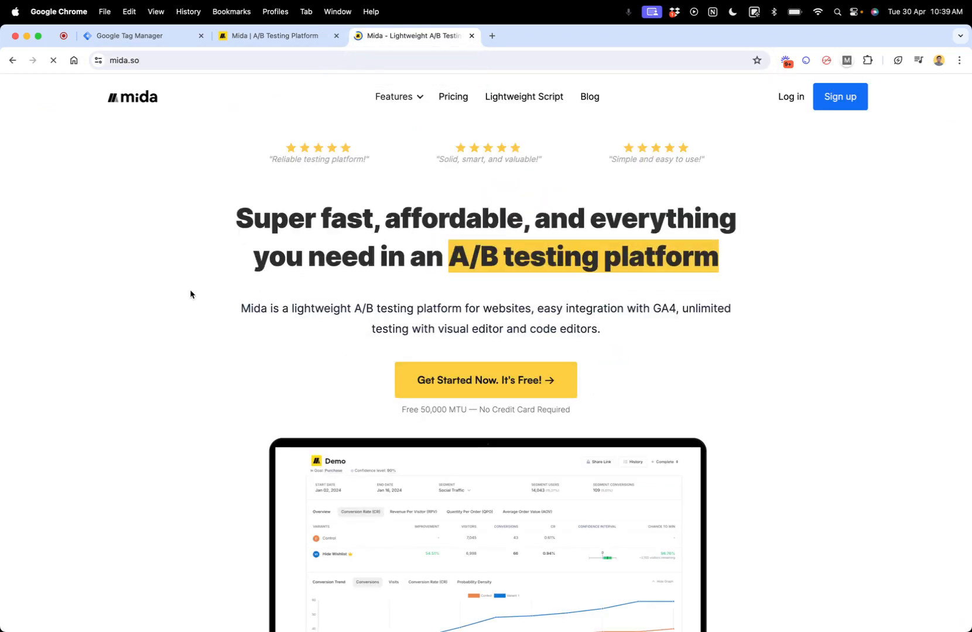
scroll(190, 294, down, 6)
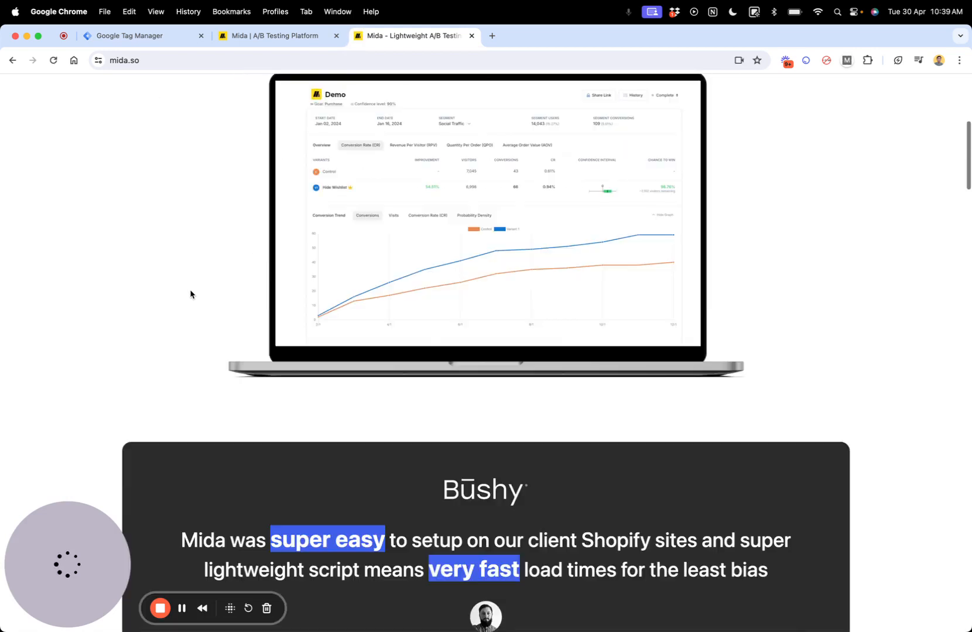
scroll(191, 293, up, 4)
Open the DevTools console for the mida.so page and move and narrow its window so the page stays partly visible.
right_click(165, 227)
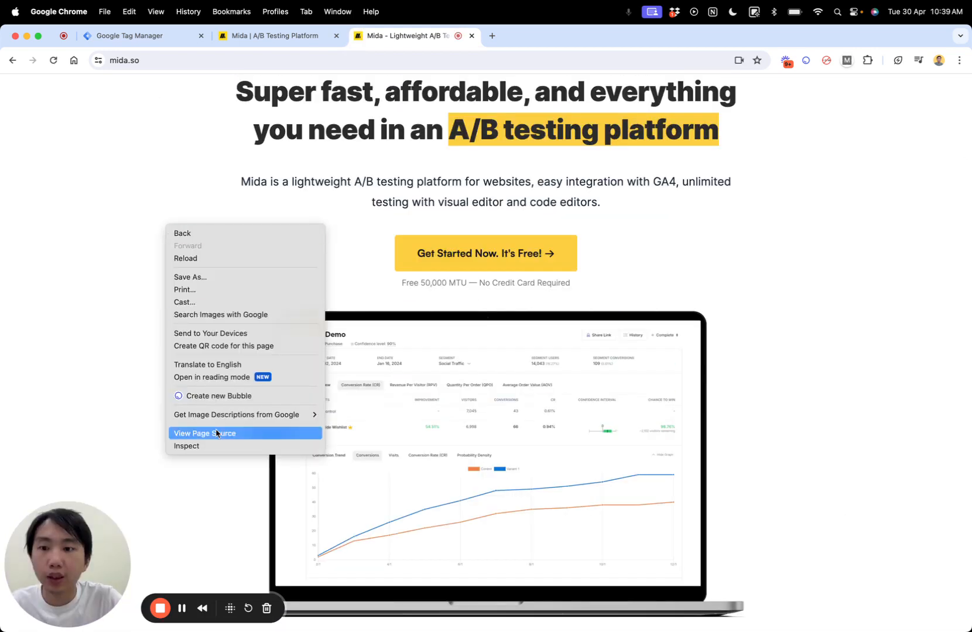
click(199, 446)
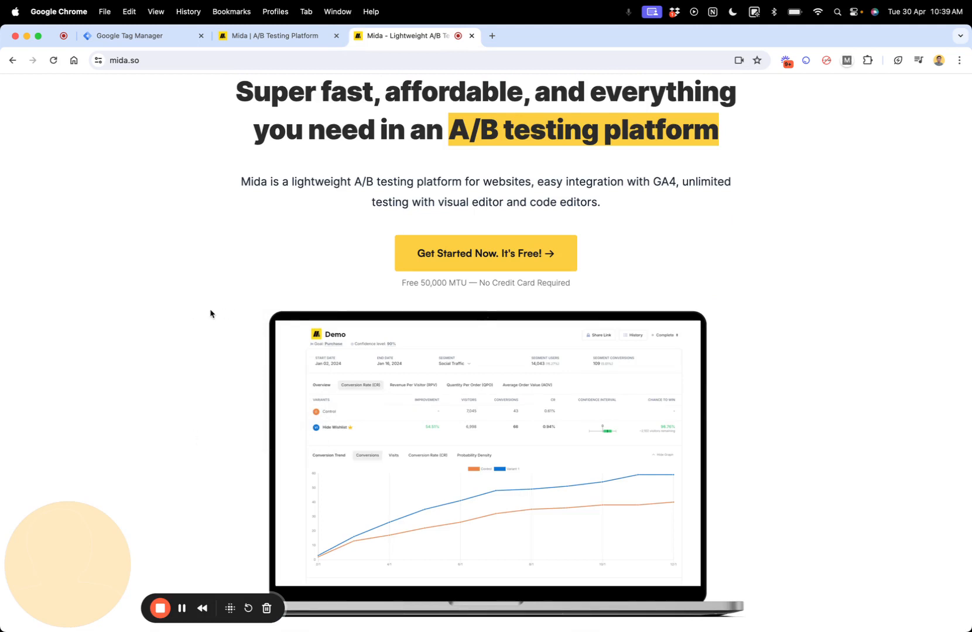
scroll(812, 231, up, 3)
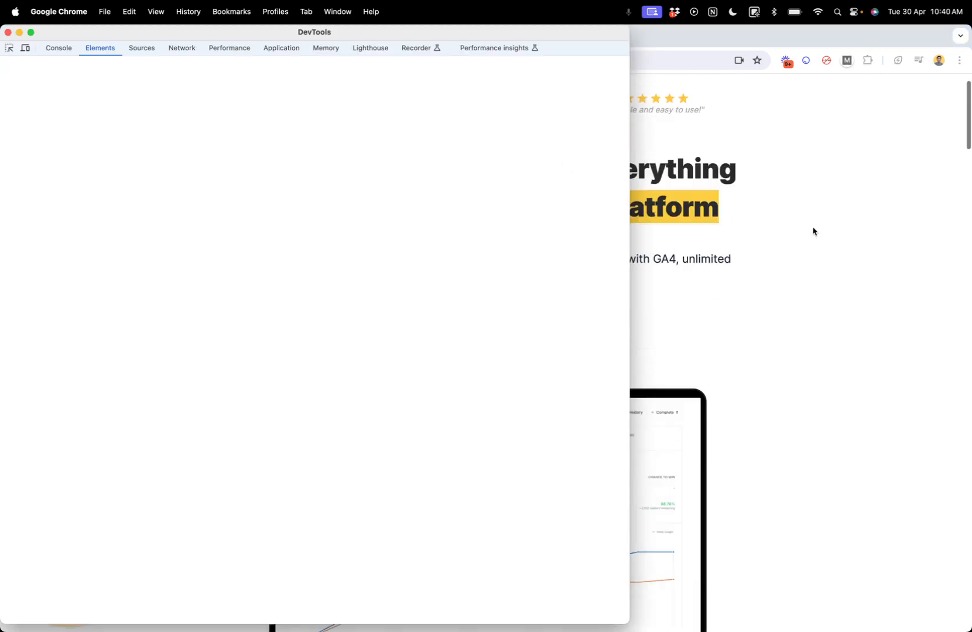
scroll(814, 232, up, 2)
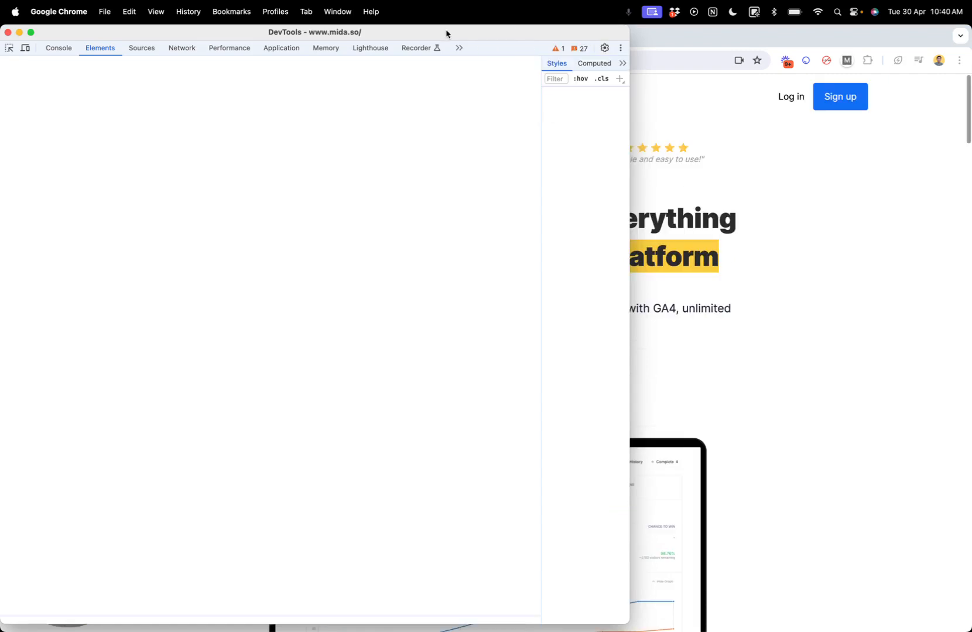
drag(447, 33, 782, 23)
click(393, 52)
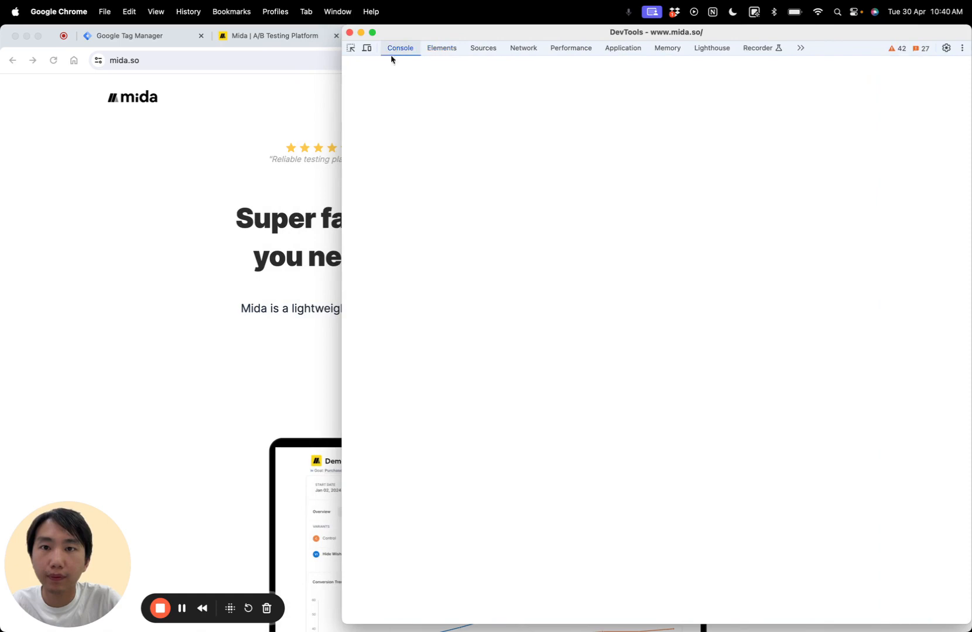
drag(342, 125, 480, 125)
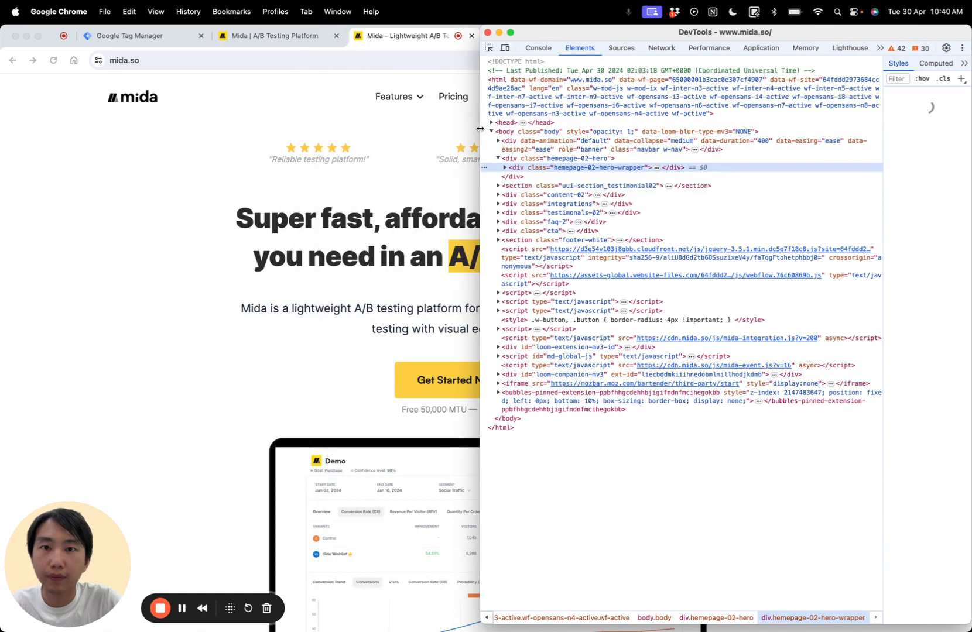
click(538, 48)
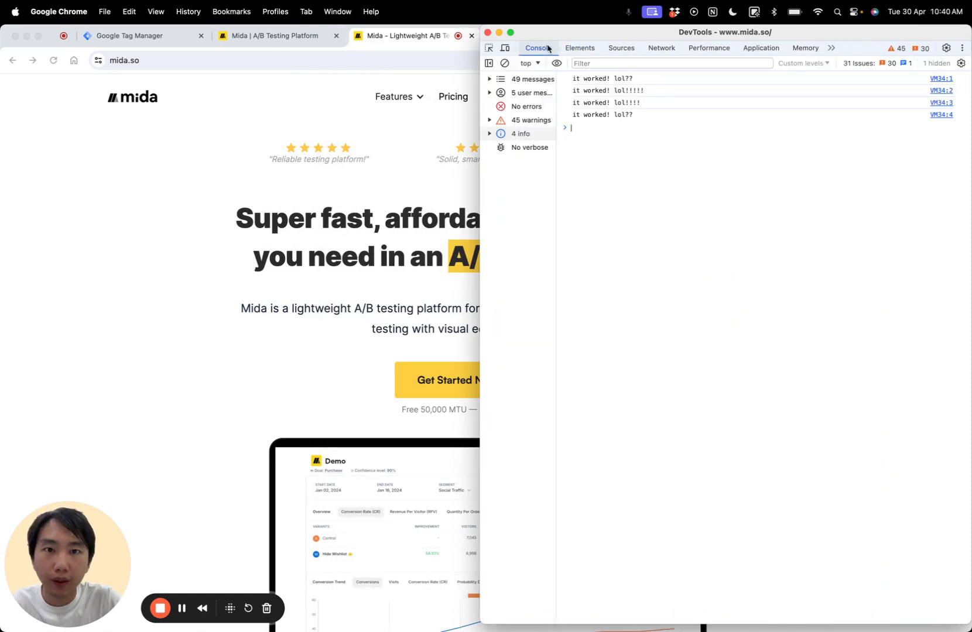
Clear the console and paste the copied dataLayer.push call with the purchase-event into it.
click(505, 64)
key(super+v)
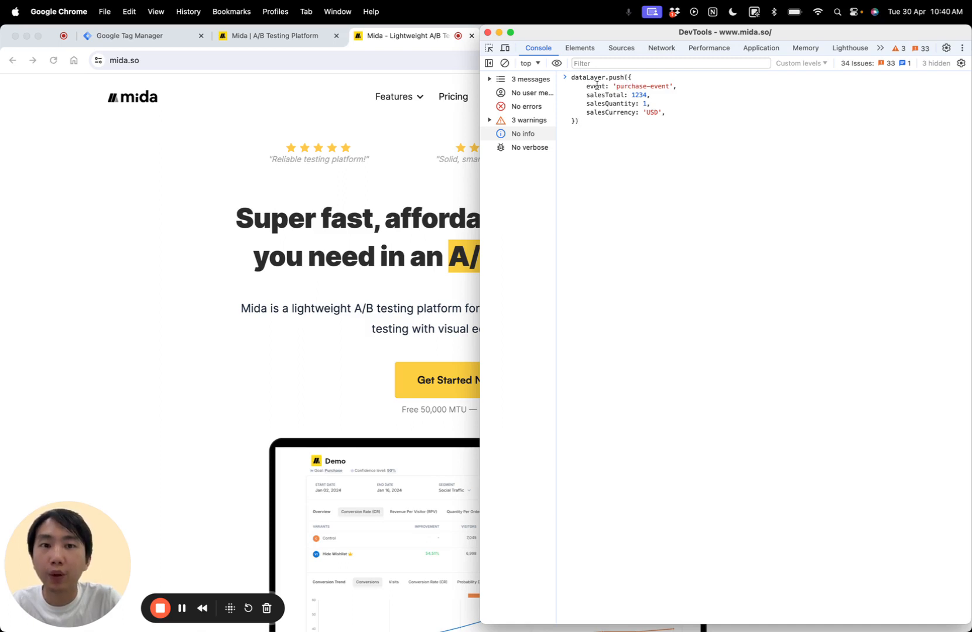
drag(616, 86, 662, 87)
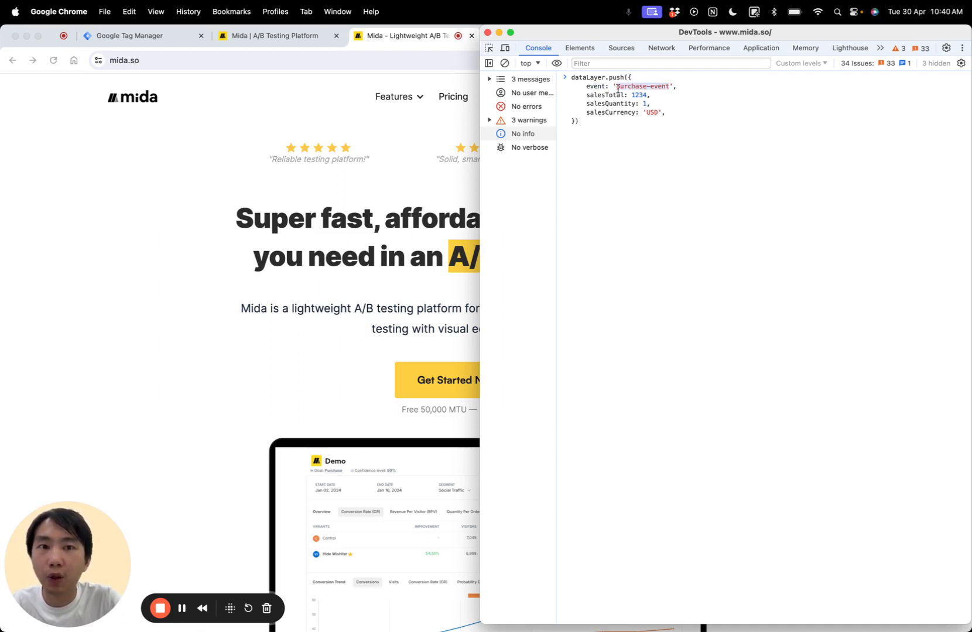
double_click(596, 95)
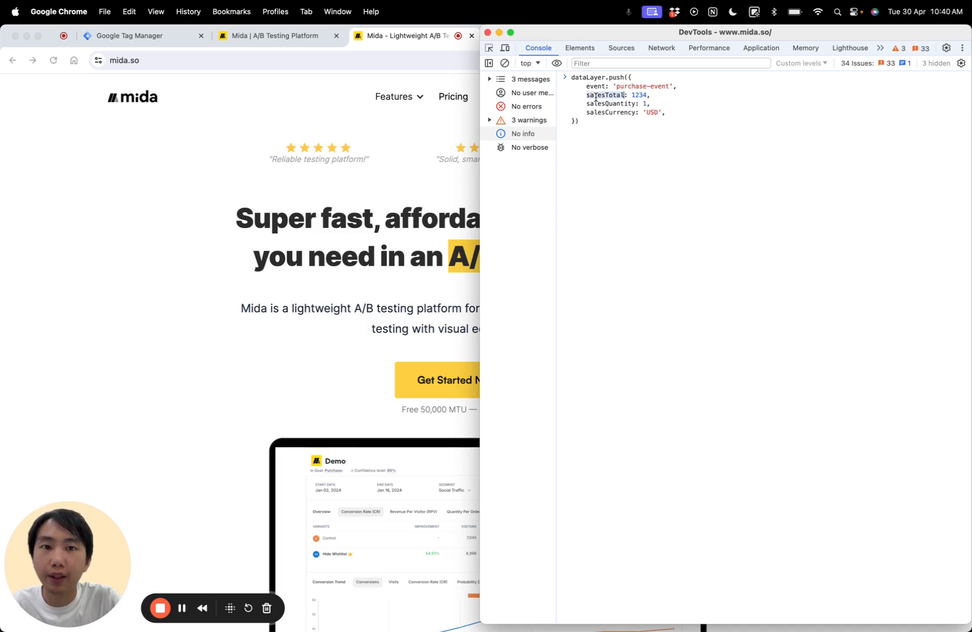
double_click(595, 104)
double_click(595, 95)
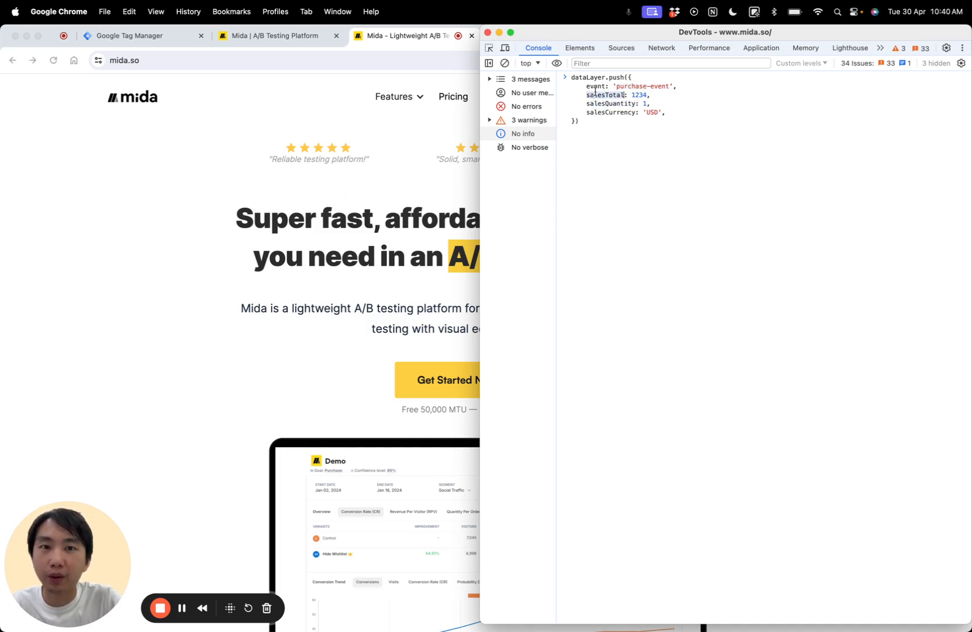
Set salesTotal to 5555, salesQuantity to 15 and salesCurrency to EUR in the pasted call, and show all console messages.
double_click(638, 95)
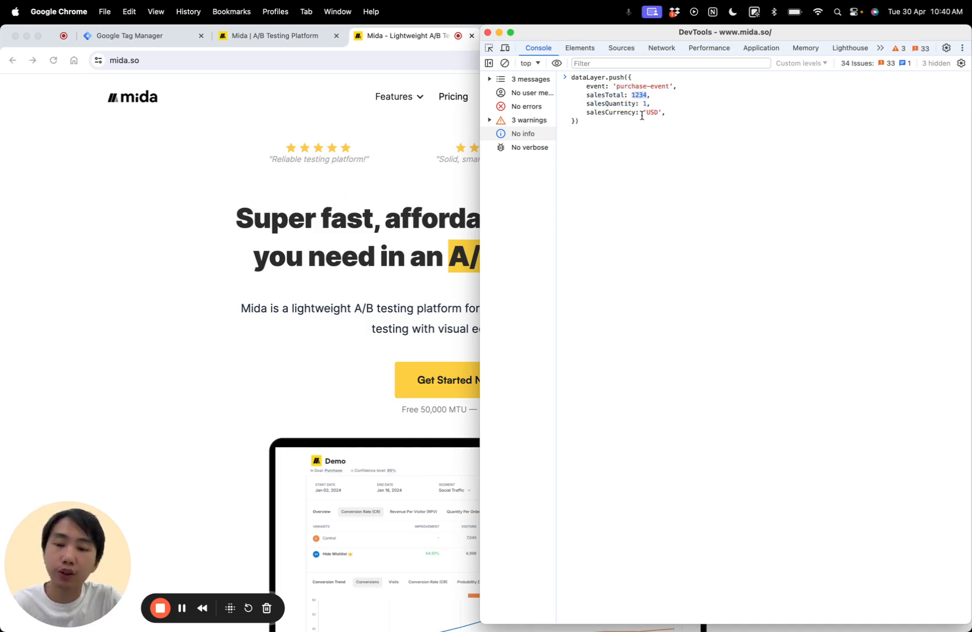
text(5555)
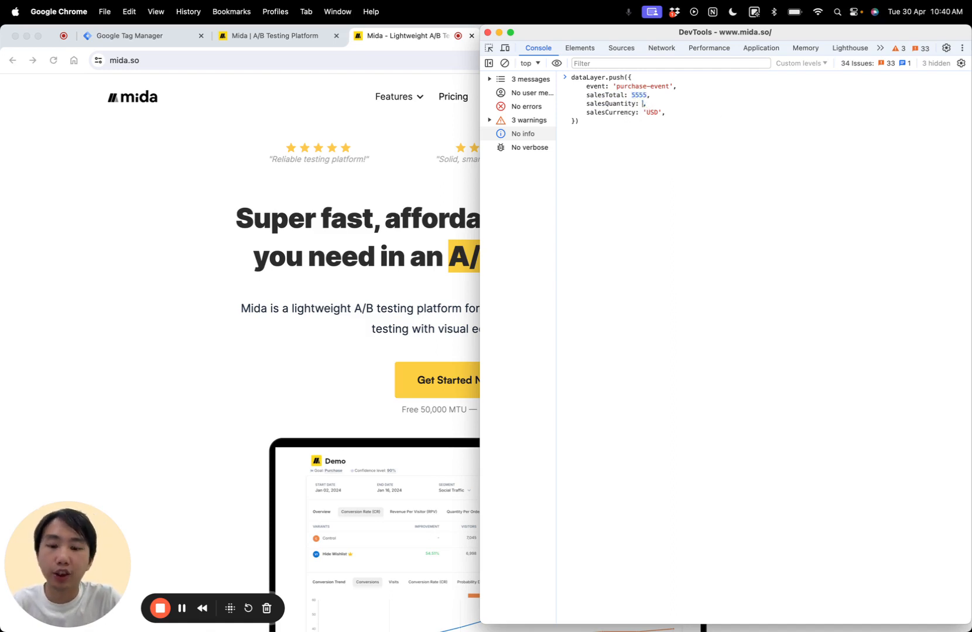
double_click(650, 112)
key(BackSpace)
click(654, 124)
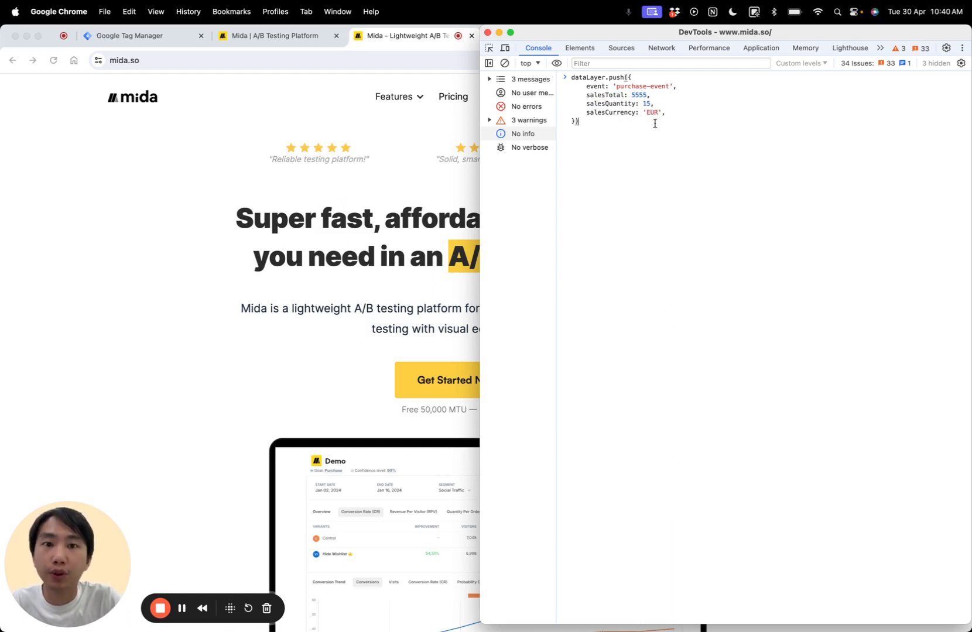
click(527, 80)
click(615, 150)
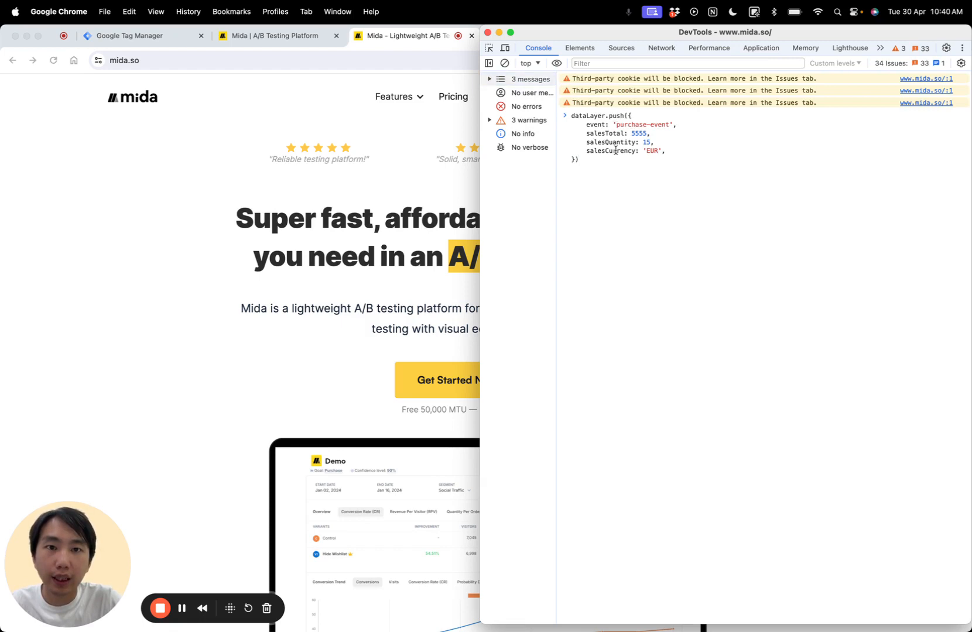
Run the dataLayer.push call in the console and expand the logged object with revenue, quantity and currency.
key(Return)
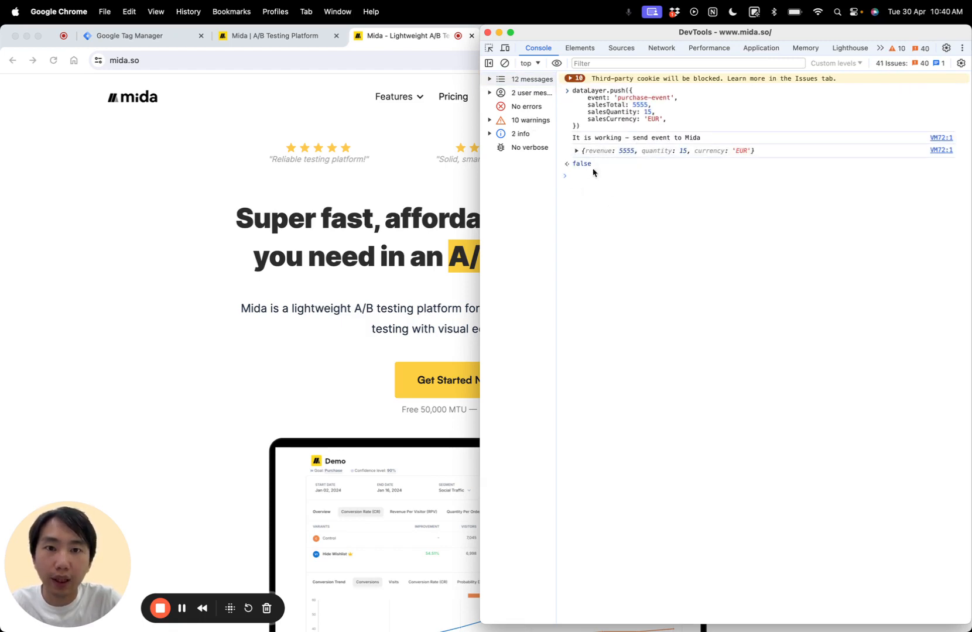
triple_click(574, 140)
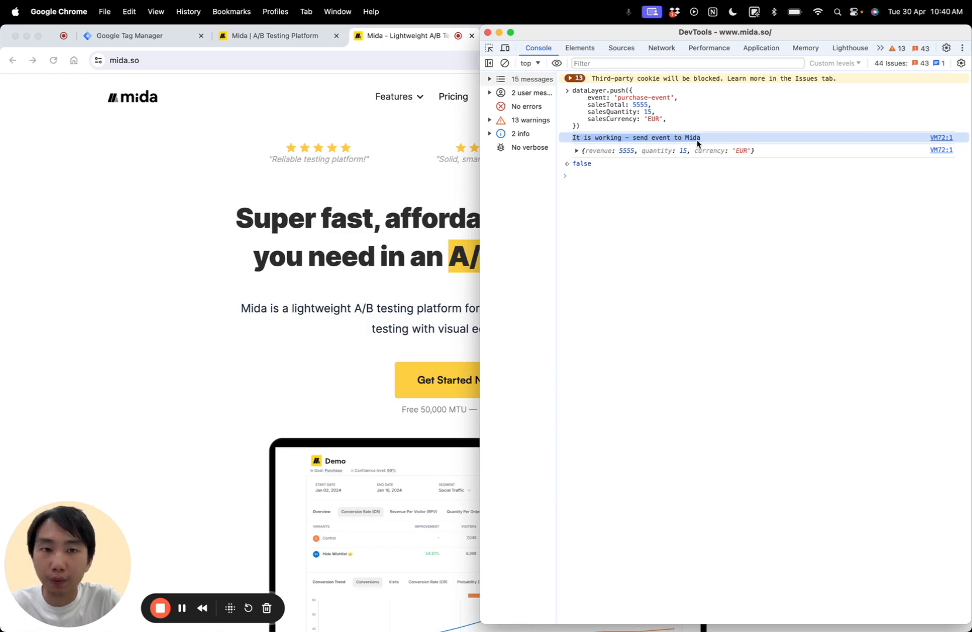
click(575, 151)
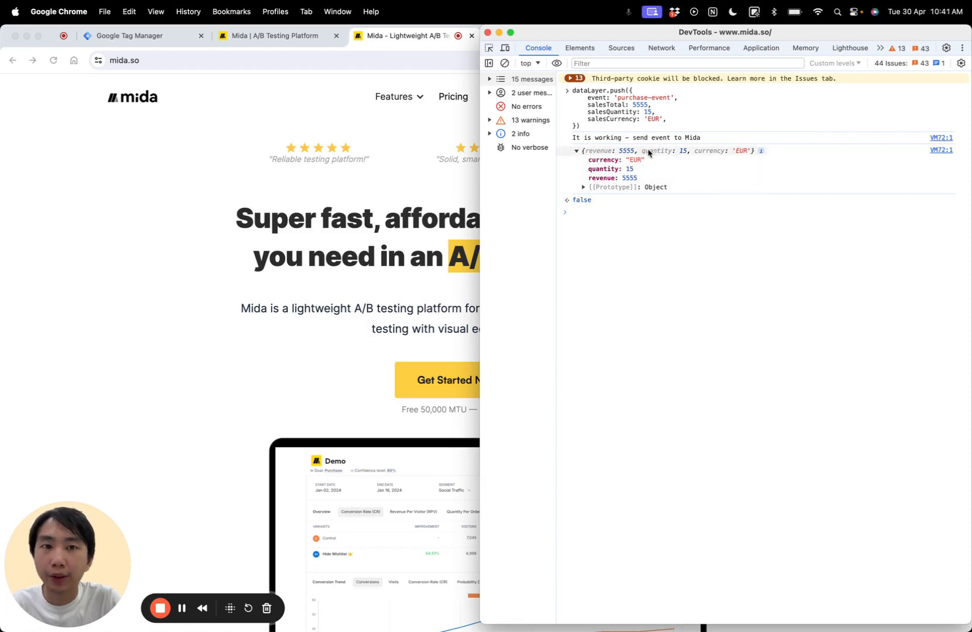
Clear the network request filter, inspect the addv2 request's payload in a widened DevTools window, and close DevTools.
click(661, 49)
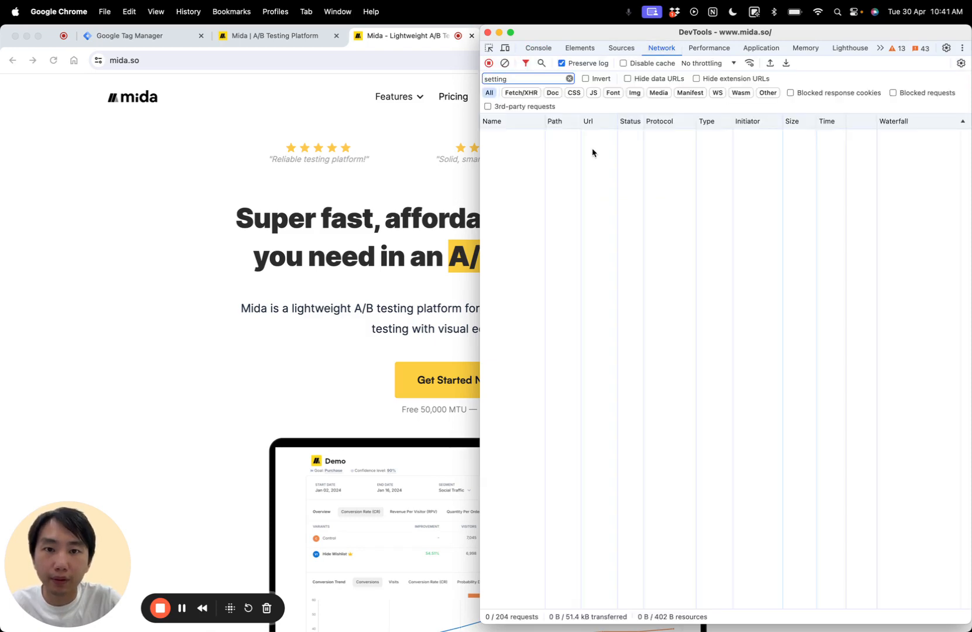
click(570, 78)
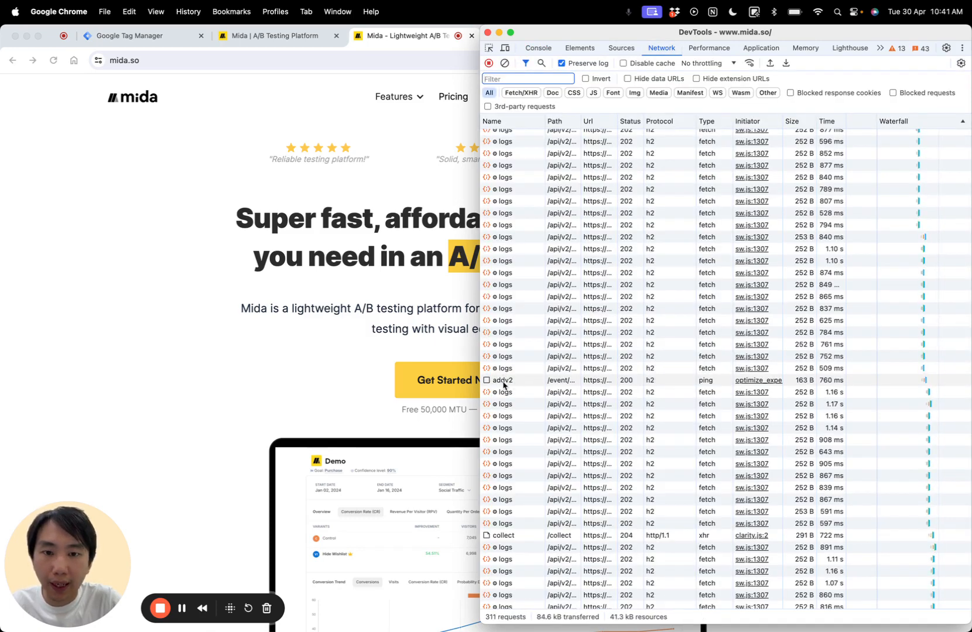
click(503, 380)
click(632, 122)
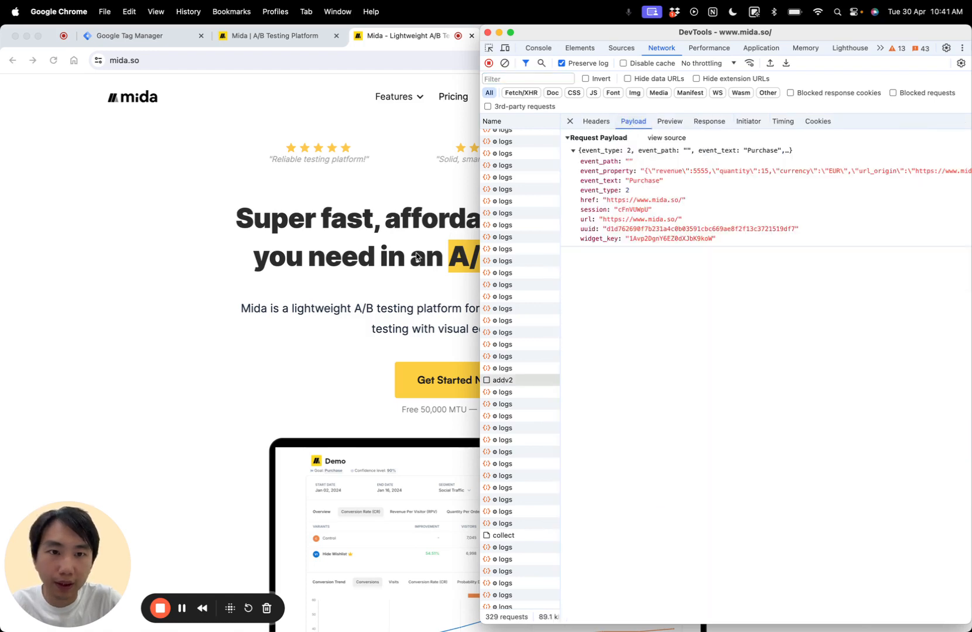
drag(478, 256, 228, 258)
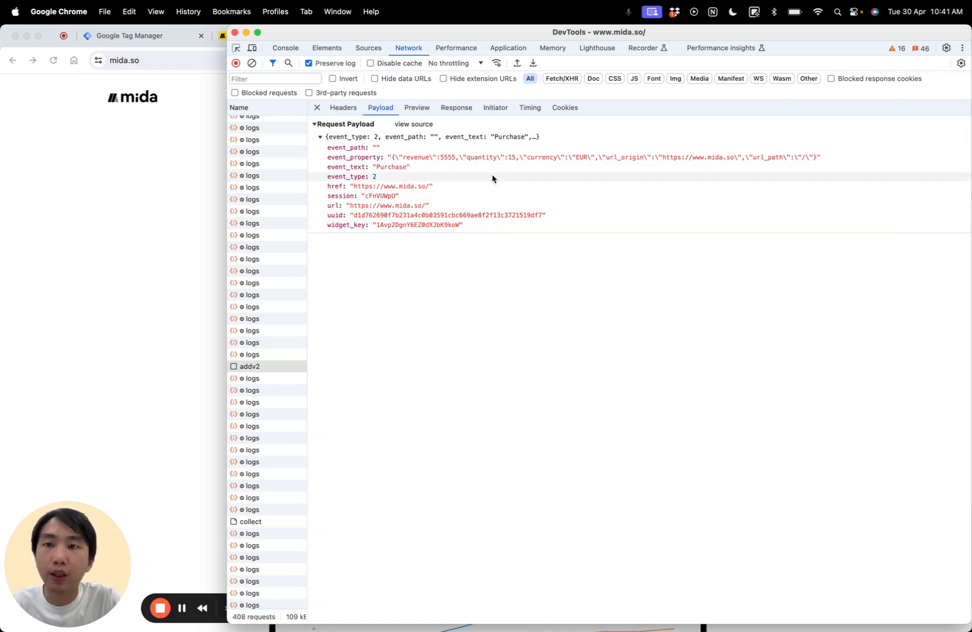
key(super+w)
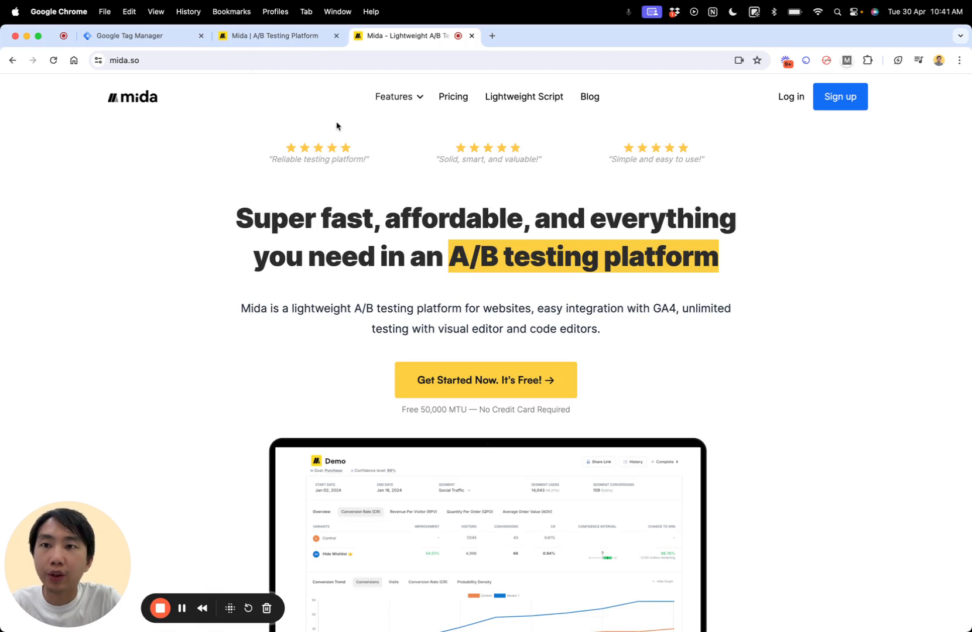
Switch to the Mida app's Events Tracking page and filter the events by the name Purchase.
click(291, 38)
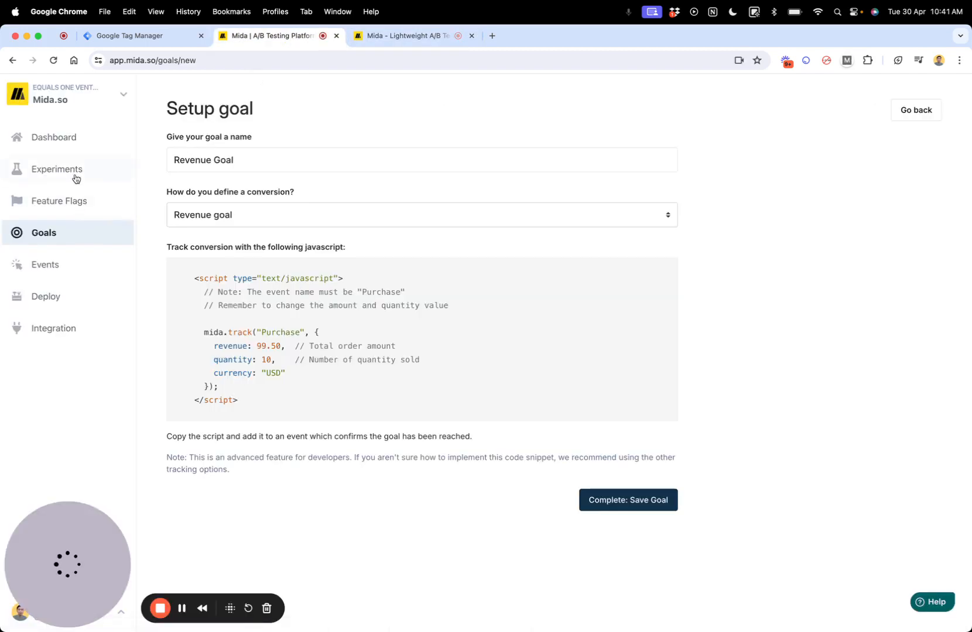
click(63, 265)
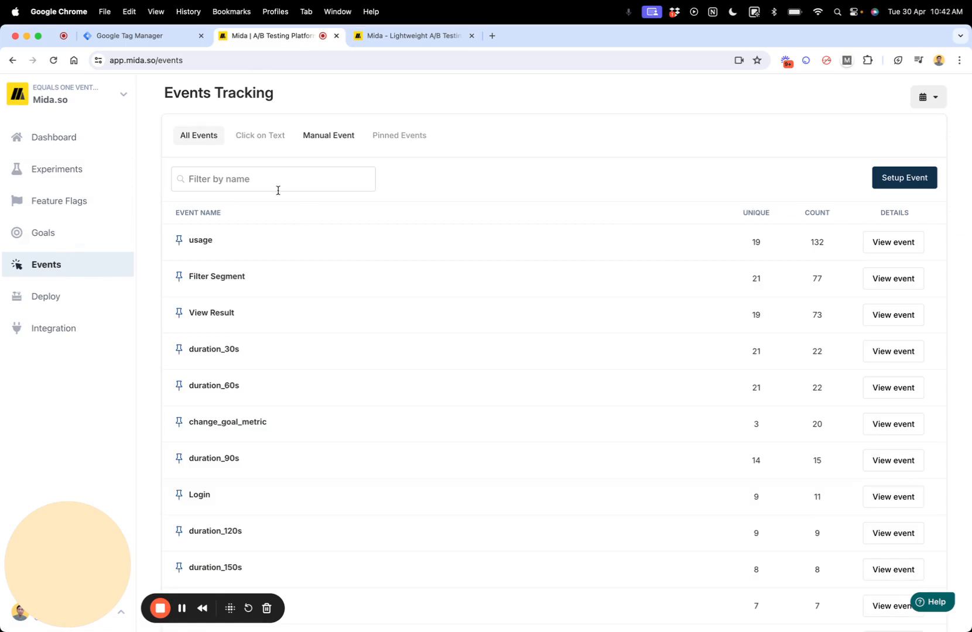
click(261, 182)
text(Pur)
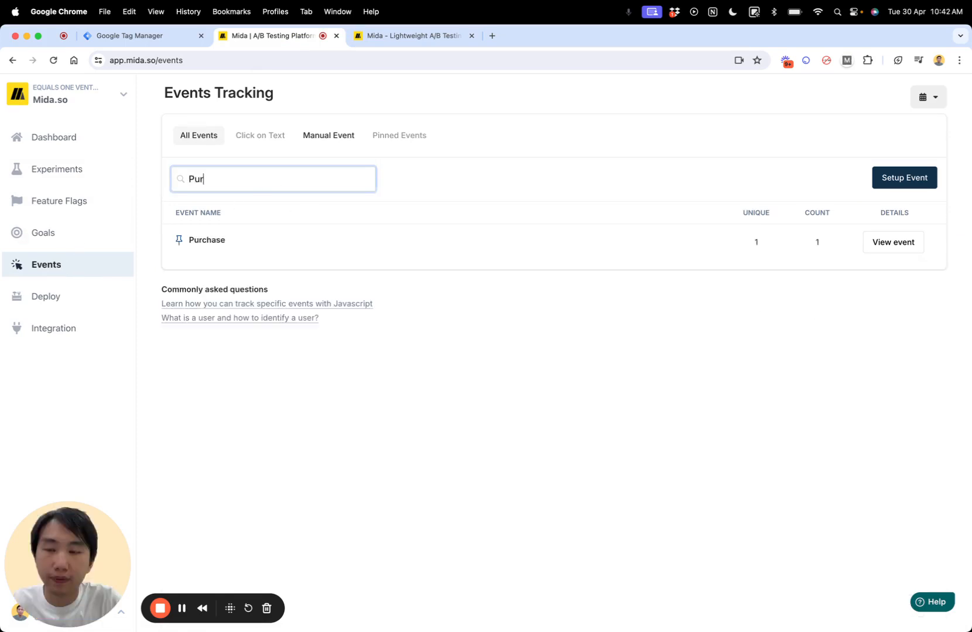
text(chase)
double_click(195, 243)
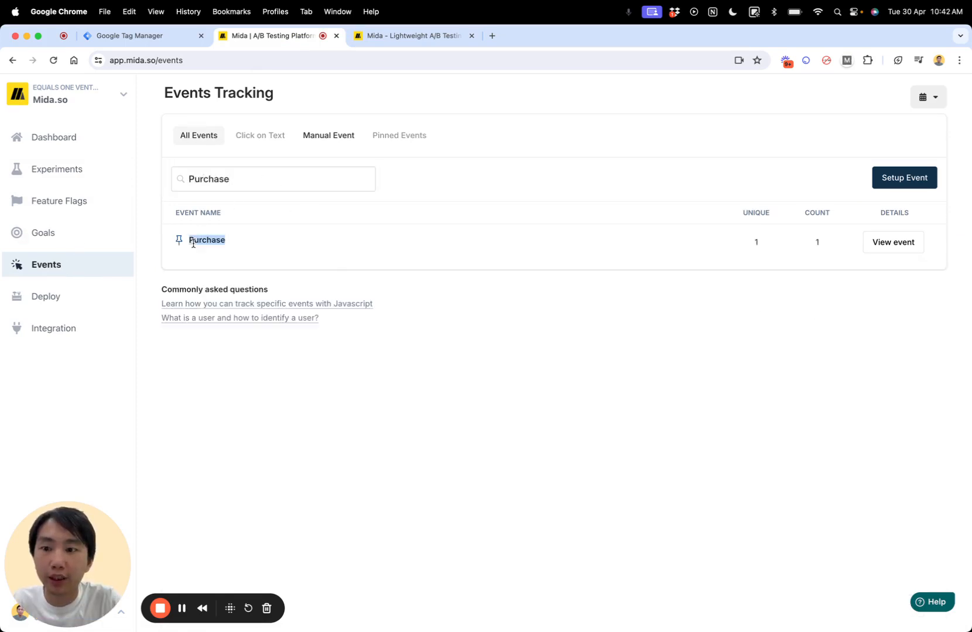